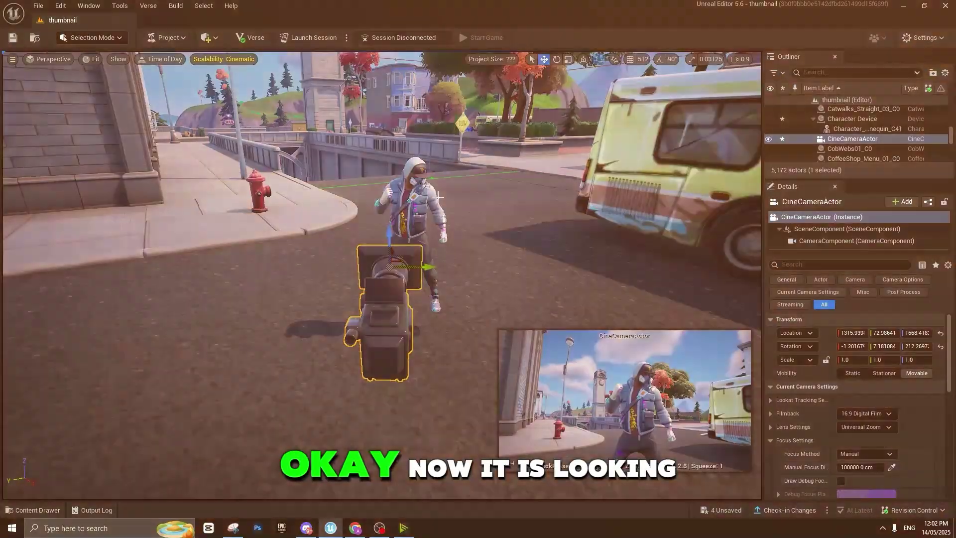
Reposition the city bus slightly in the background of the shot, and reselect the cine camera to check the framing.
{"action": "left_click", "coordinate": [433, 215]}
{"action": "left_click", "coordinate": [319, 304]}
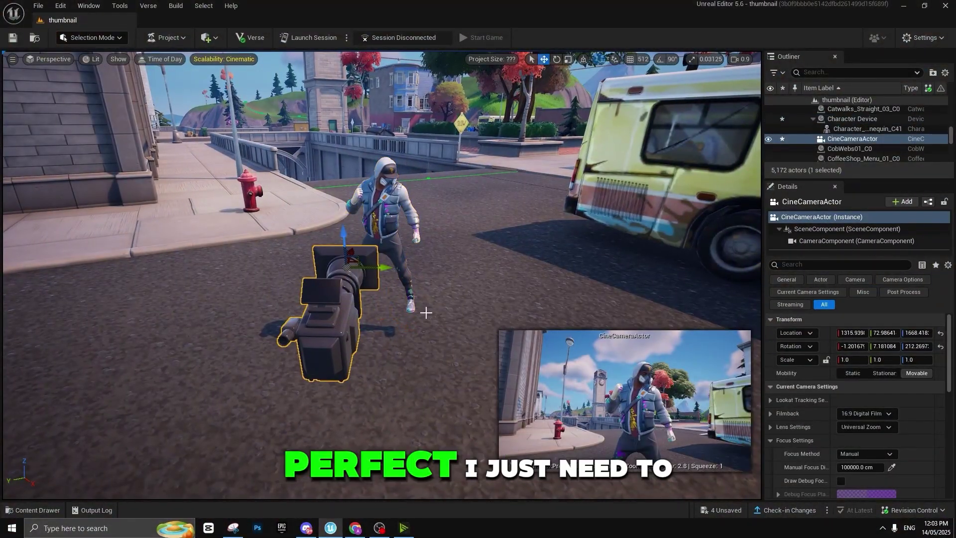
{"action": "right_click_drag", "start_coordinate": [510, 278], "coordinate": [431, 207]}
{"action": "left_click", "coordinate": [428, 209]}
{"action": "right_click_drag", "start_coordinate": [409, 251], "coordinate": [294, 244]}
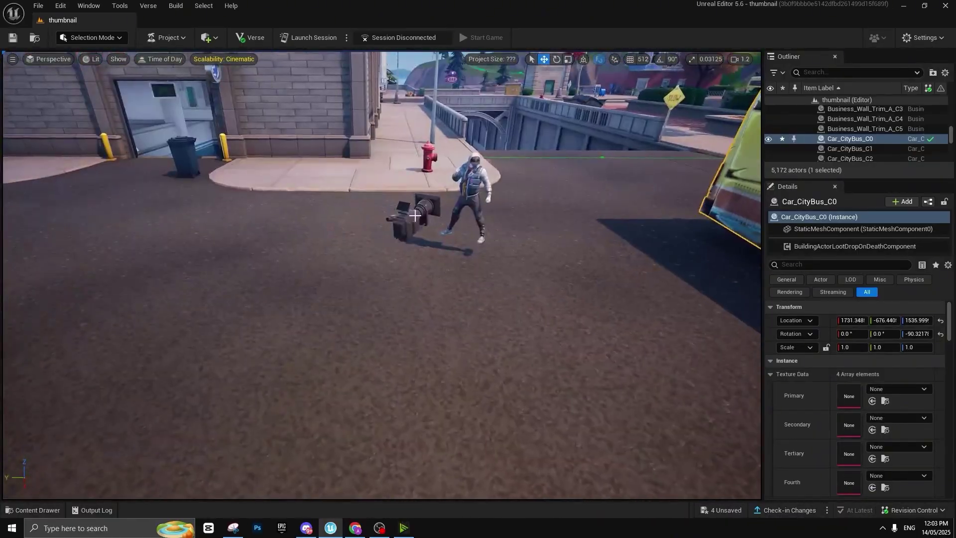
{"action": "left_click", "coordinate": [404, 224]}
{"action": "right_click_drag", "start_coordinate": [404, 224], "coordinate": [478, 219]}
{"action": "left_click", "coordinate": [538, 194]}
{"action": "scroll", "coordinate": [463, 275], "scroll_direction": "up", "scroll_amount": 4}
{"action": "mouse_move", "coordinate": [463, 275]}
{"action": "right_mouse_down"}
{"action": "mouse_move", "coordinate": [468, 304]}
{"action": "mouse_move", "coordinate": [464, 275]}
{"action": "right_mouse_up"}
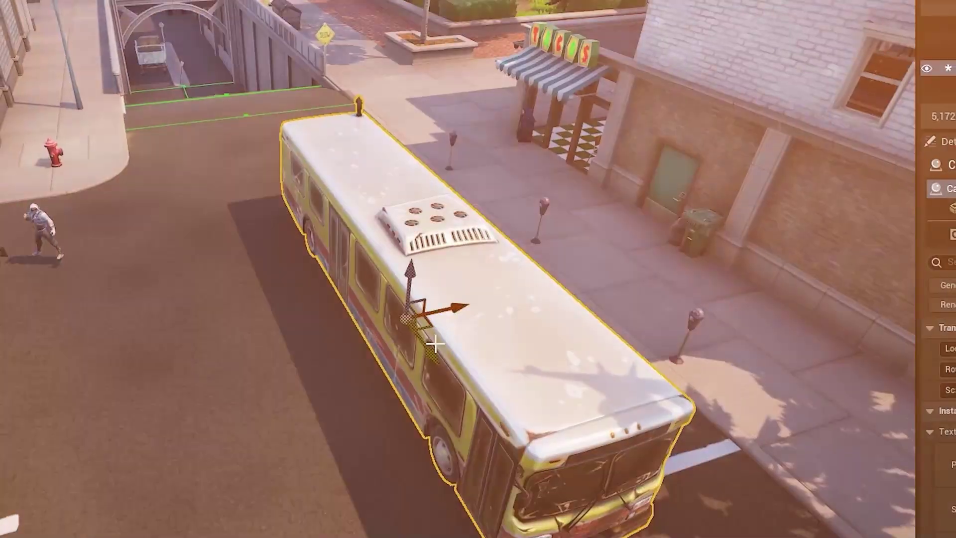
{"action": "right_click_drag", "start_coordinate": [463, 275], "coordinate": [447, 244]}
{"action": "left_click", "coordinate": [159, 261]}
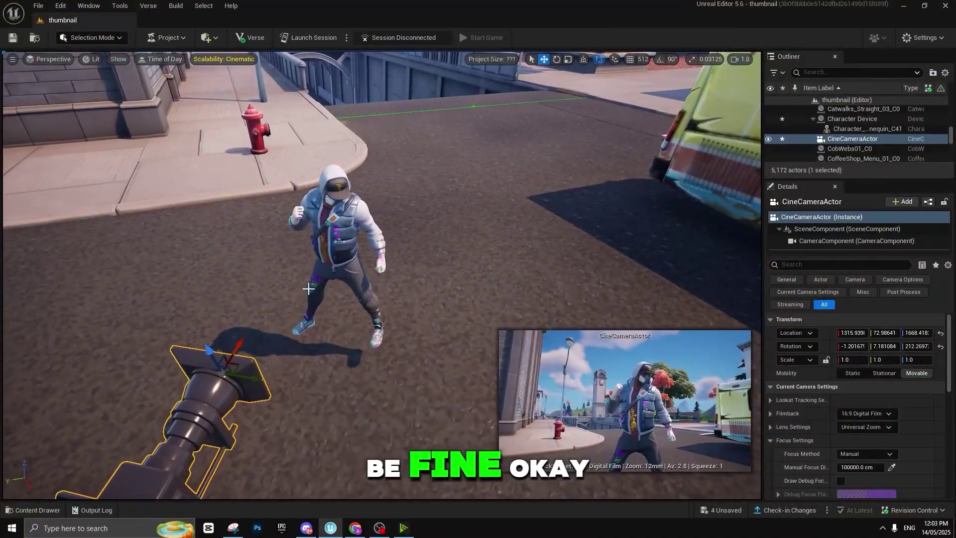
Add a point light to the scene near the character.
{"action": "right_click_drag", "start_coordinate": [308, 289], "coordinate": [362, 193]}
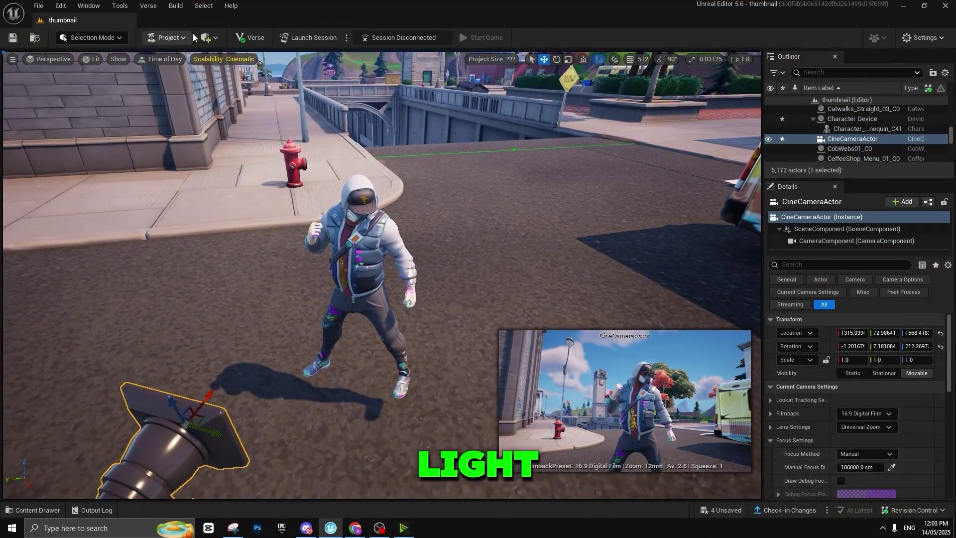
{"action": "left_click", "coordinate": [210, 38]}
{"action": "mouse_move", "coordinate": [238, 74]}
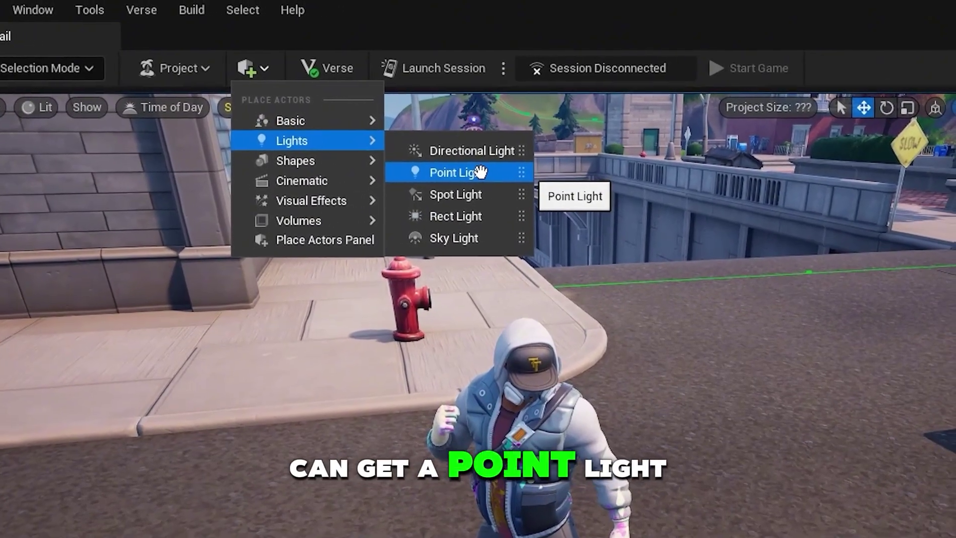
{"action": "left_click", "coordinate": [480, 172]}
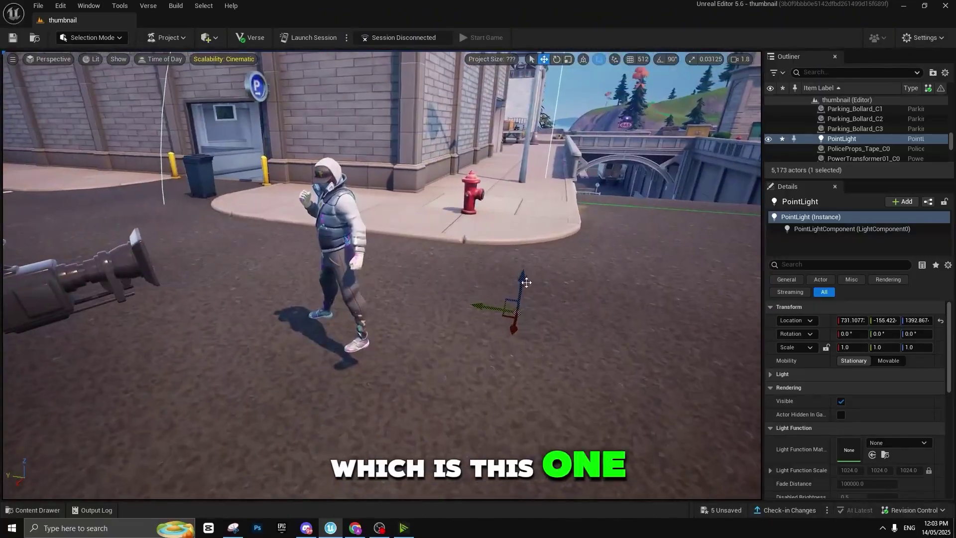
Raise the point light and move it beside the cine camera in front of the character, at about 1325, -17, 1663.
{"action": "key", "text": "s"}
{"action": "right_click_drag", "start_coordinate": [528, 164], "coordinate": [522, 190]}
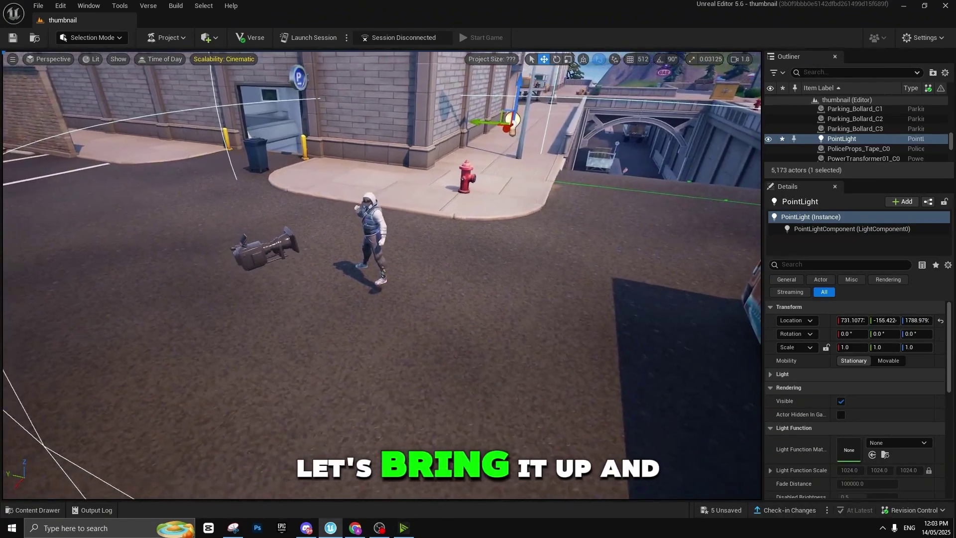
{"action": "key", "text": "s"}
{"action": "right_click_drag", "start_coordinate": [384, 184], "coordinate": [414, 200]}
{"action": "left_click_drag", "start_coordinate": [254, 159], "coordinate": [257, 159]}
{"action": "right_click_drag", "start_coordinate": [257, 160], "coordinate": [384, 132]}
{"action": "key", "text": "w"}
{"action": "key", "text": "a"}
{"action": "left_click_drag", "start_coordinate": [397, 247], "coordinate": [350, 224]}
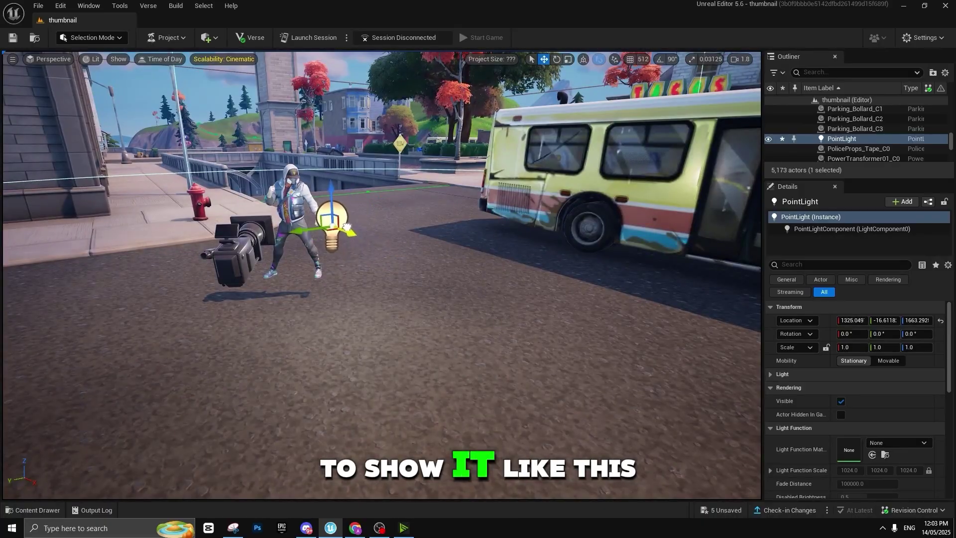
Expand the point light's Light settings and set its intensity to 4 cd.
{"action": "key", "text": "w"}
{"action": "key", "text": "a"}
{"action": "right_click_drag", "start_coordinate": [350, 224], "coordinate": [370, 240]}
{"action": "scroll", "coordinate": [367, 236], "scroll_direction": "down", "scroll_amount": 1}
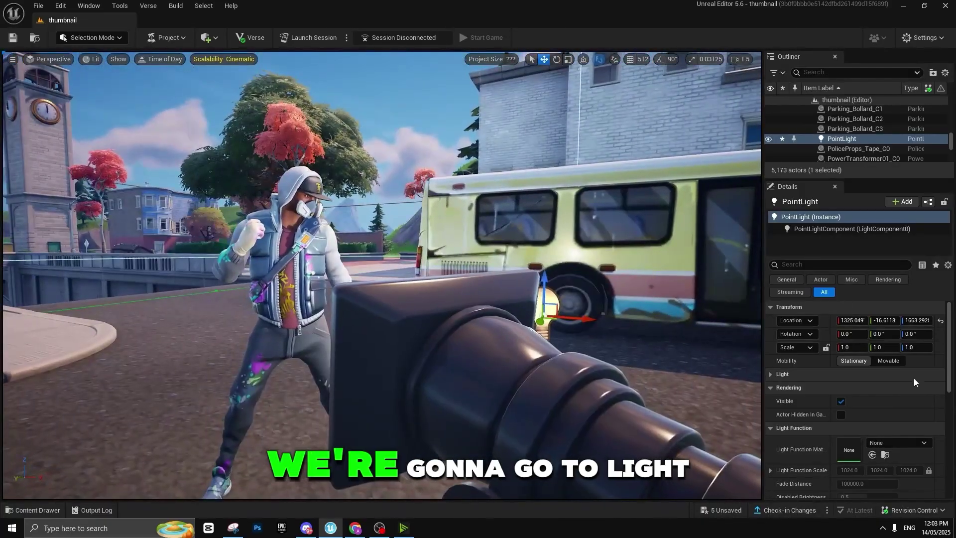
{"action": "left_click", "coordinate": [785, 375]}
{"action": "left_click", "coordinate": [867, 387]}
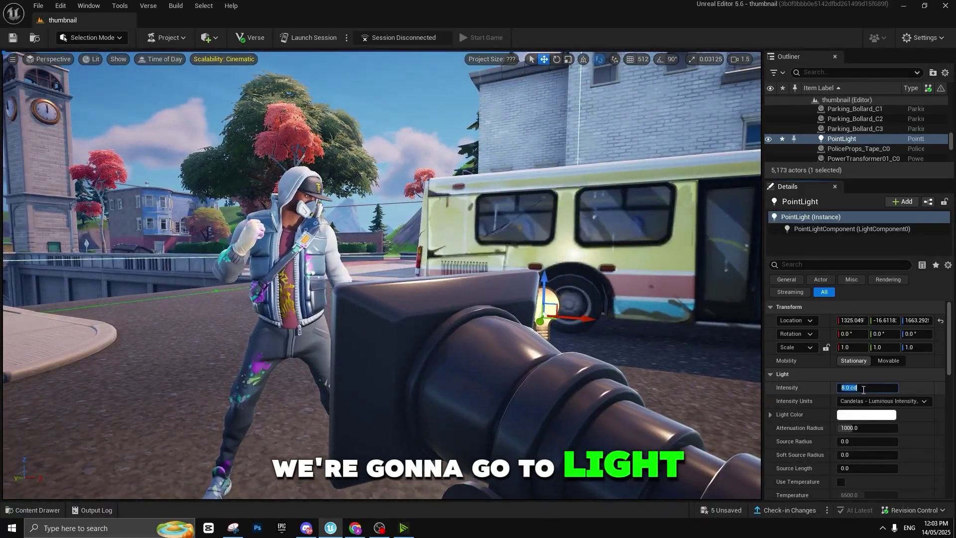
{"action": "type", "text": "1"}
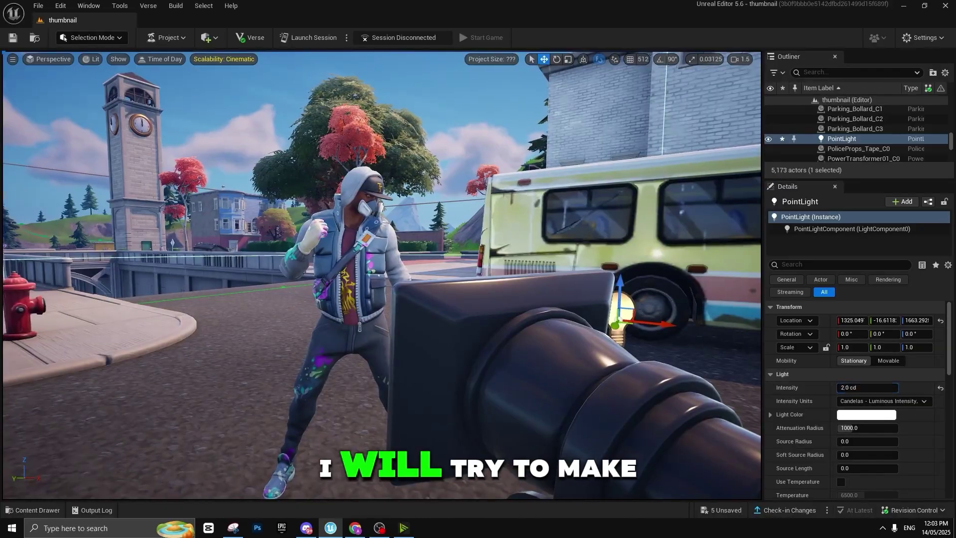
{"action": "left_click", "coordinate": [871, 390]}
{"action": "type", "text": "4"}
{"action": "key", "text": "Return"}
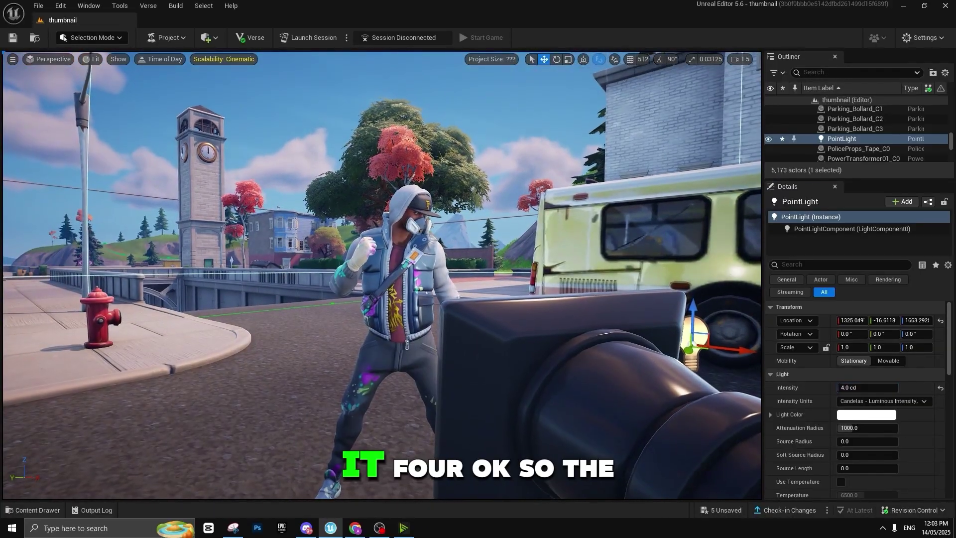
Reduce the point light's attenuation radius to about 251 and set its soft source radius to 1000.
{"action": "right_click_drag", "start_coordinate": [612, 369], "coordinate": [572, 369]}
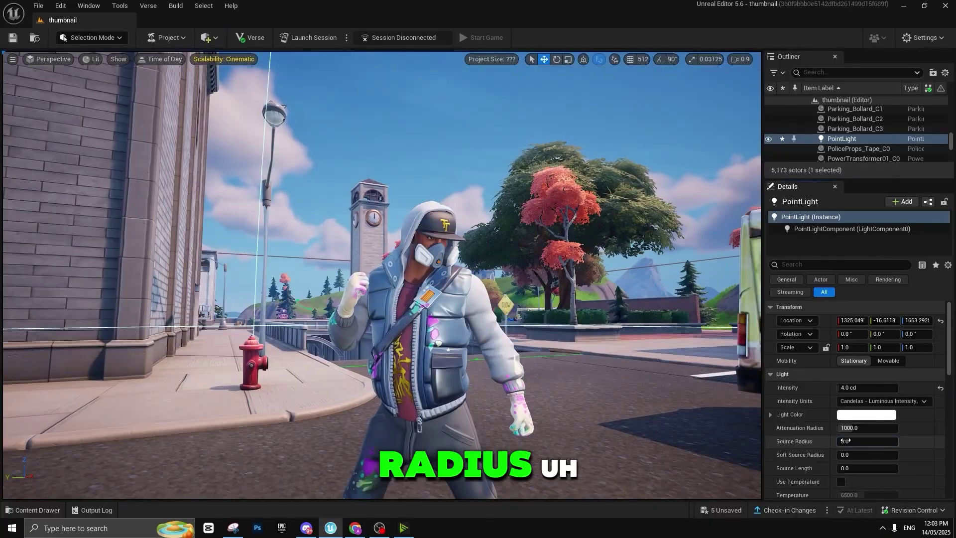
{"action": "left_click_drag", "start_coordinate": [845, 440], "coordinate": [867, 475]}
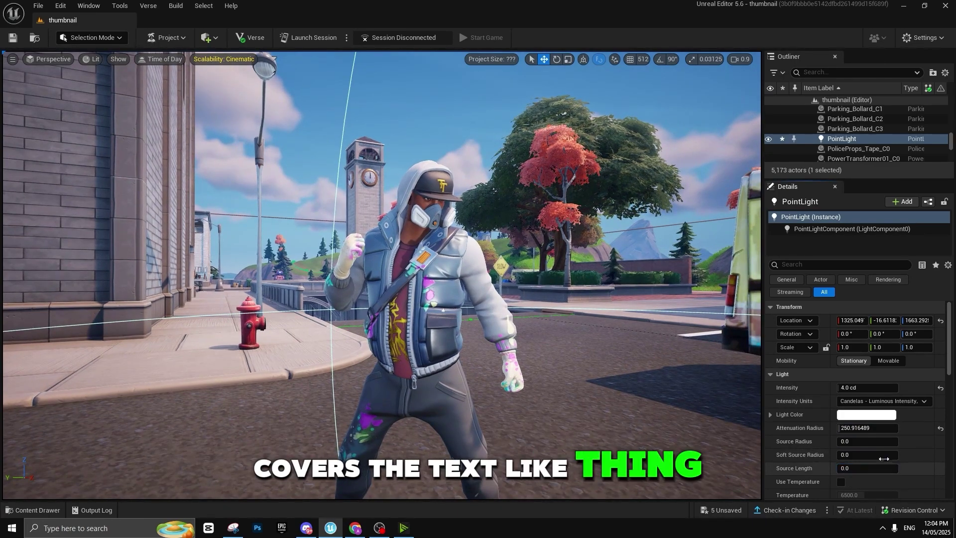
{"action": "left_click_drag", "start_coordinate": [884, 458], "coordinate": [842, 455]}
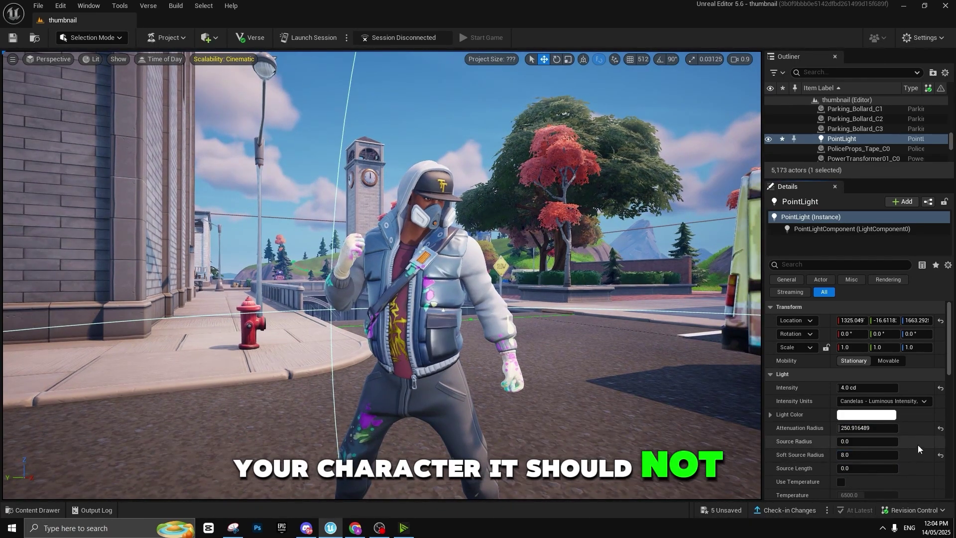
{"action": "left_click", "coordinate": [843, 441]}
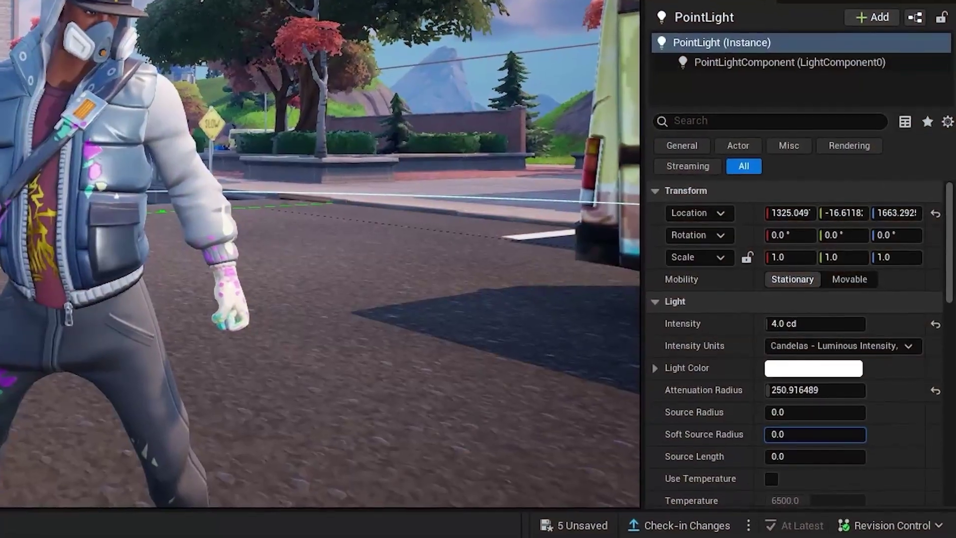
{"action": "left_click_drag", "start_coordinate": [842, 455], "coordinate": [898, 455]}
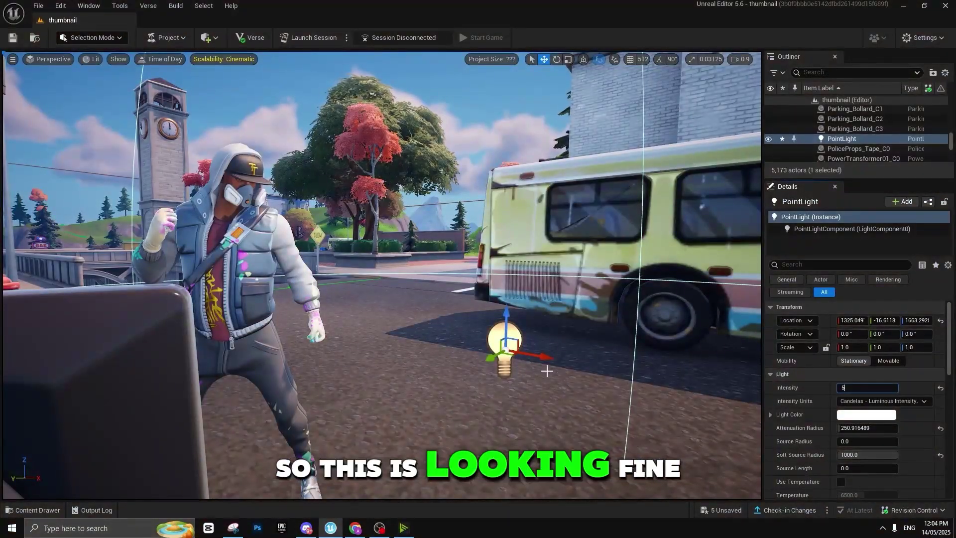
Try stronger intensities on the point light and set it to 10 cd.
{"action": "right_click_drag", "start_coordinate": [547, 371], "coordinate": [565, 378]}
{"action": "key", "text": "w"}
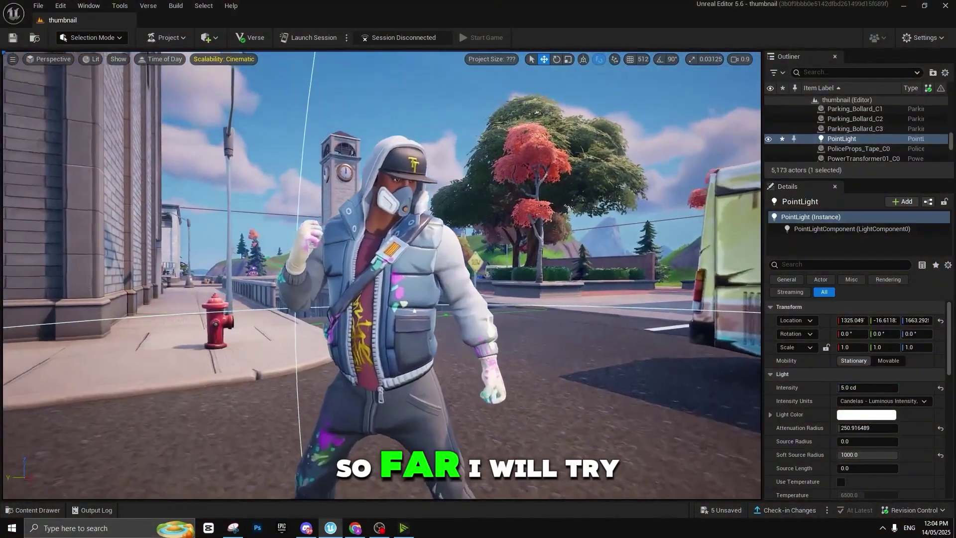
{"action": "left_click_drag", "start_coordinate": [849, 388], "coordinate": [869, 388]}
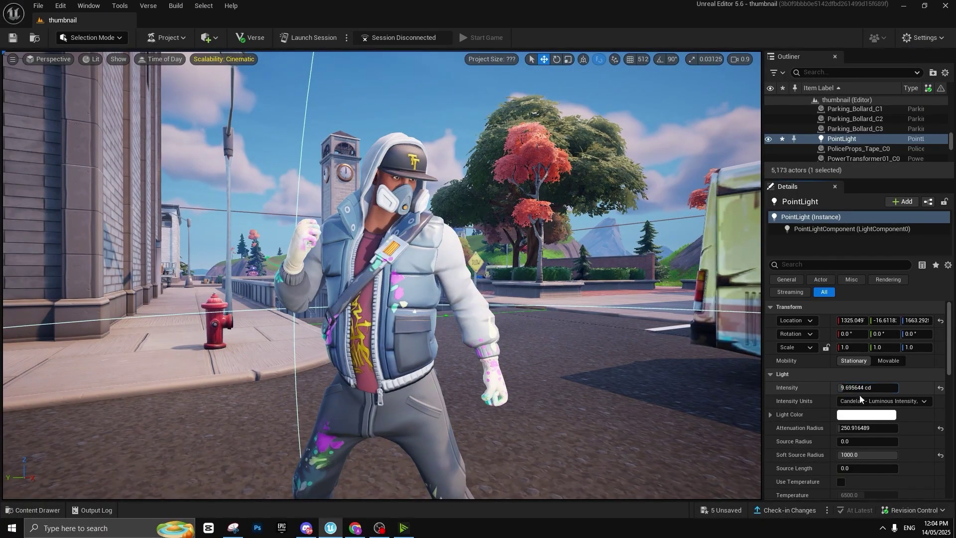
{"action": "right_click_drag", "start_coordinate": [726, 360], "coordinate": [757, 359]}
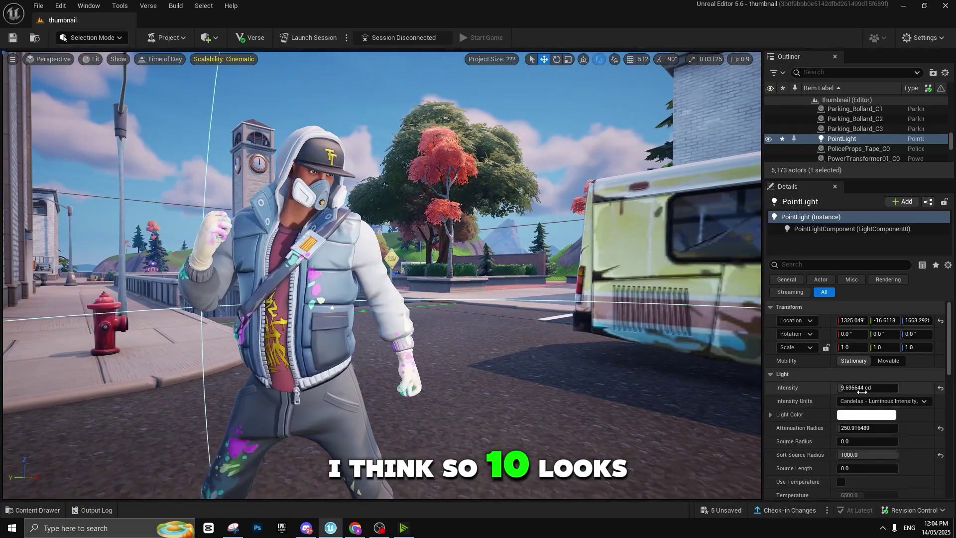
{"action": "type", "text": "10"}
Select the cine camera and rotate it to about -0.38°, 11.09°, 218.84° so the shot of the character is tilted.
{"action": "right_click_drag", "start_coordinate": [546, 342], "coordinate": [672, 359]}
{"action": "key", "text": "w"}
{"action": "scroll", "coordinate": [546, 341], "scroll_direction": "down", "scroll_amount": 3}
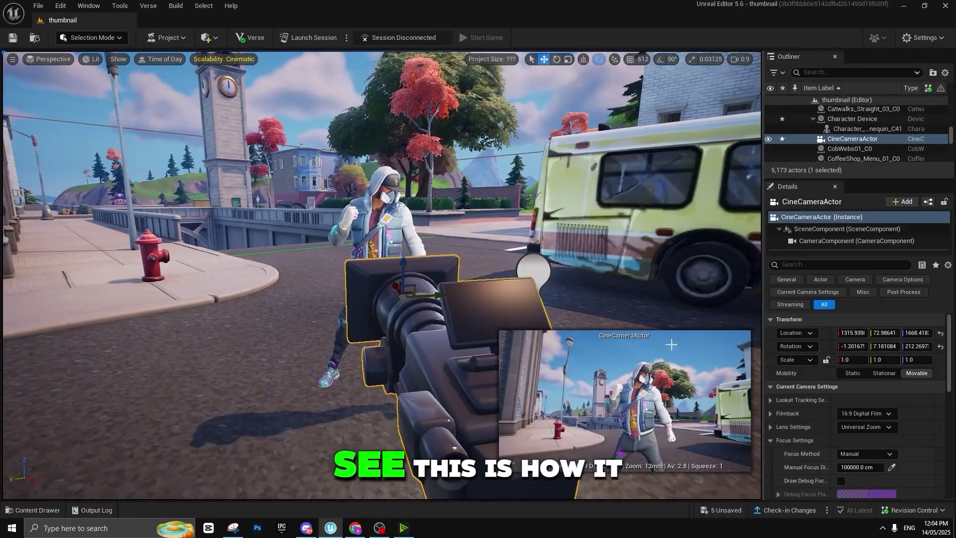
{"action": "right_click_drag", "start_coordinate": [527, 265], "coordinate": [546, 281]}
{"action": "key", "text": "d"}
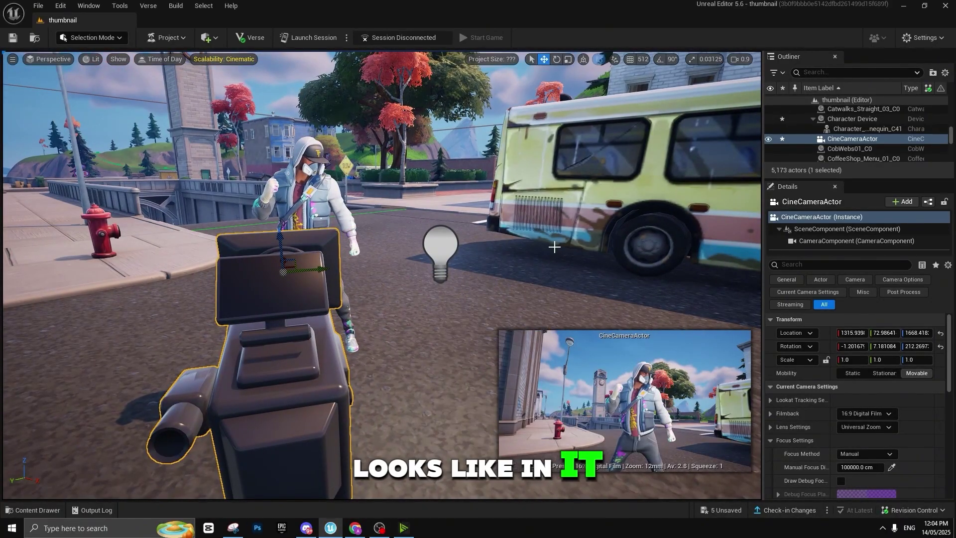
{"action": "key", "text": "s"}
{"action": "right_click_drag", "start_coordinate": [541, 227], "coordinate": [540, 226]}
{"action": "key", "text": "e"}
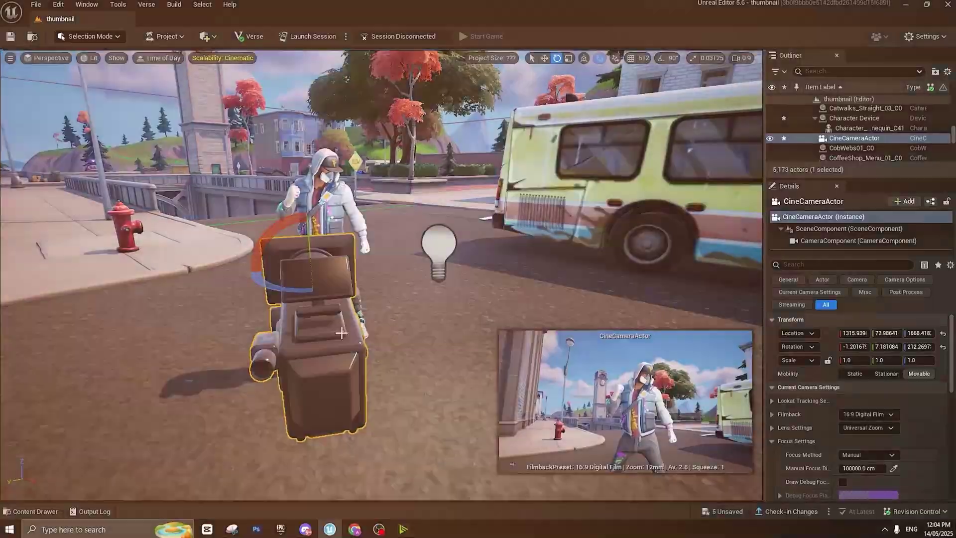
{"action": "left_click_drag", "start_coordinate": [283, 289], "coordinate": [307, 291]}
{"action": "left_click_drag", "start_coordinate": [302, 259], "coordinate": [302, 271]}
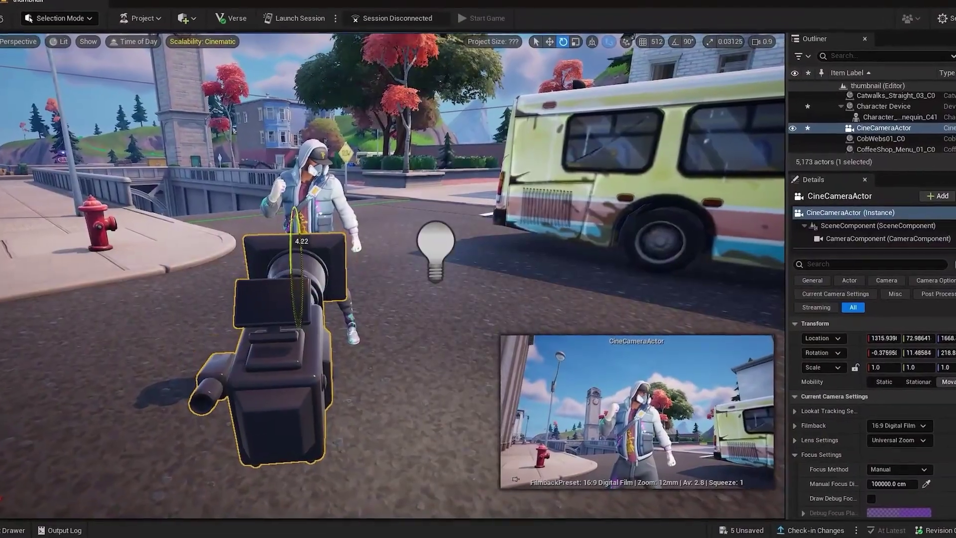
{"action": "key", "text": "w"}
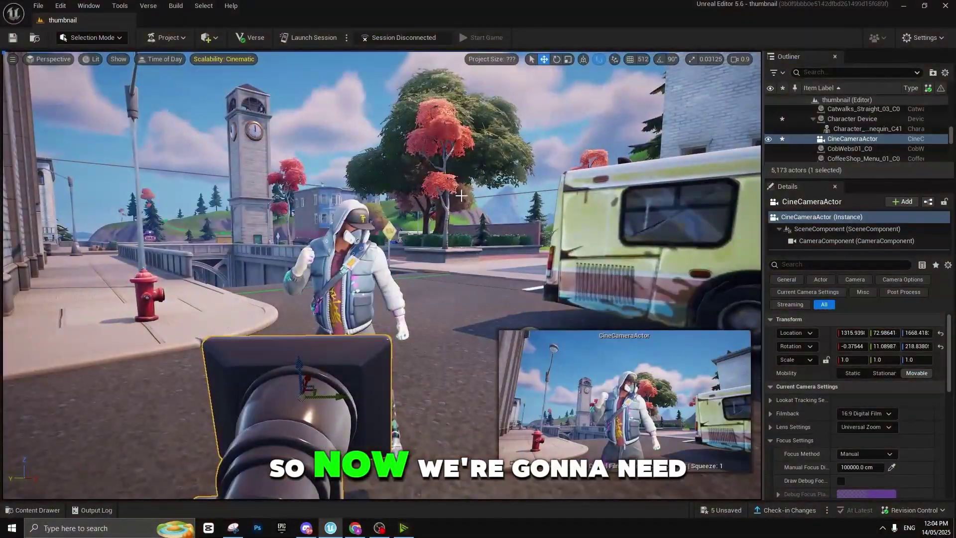
Search the Fortnite content folder for "item placer" and place an Item Placer in front of the character.
{"action": "key", "text": "w"}
{"action": "right_click_drag", "start_coordinate": [472, 175], "coordinate": [498, 195]}
{"action": "key", "text": "ctrl+space"}
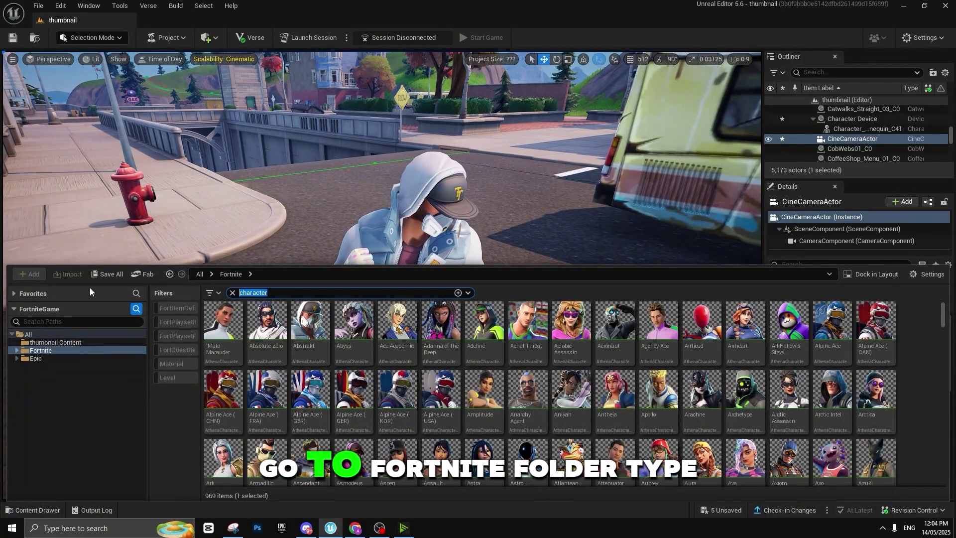
{"action": "type", "text": "item"}
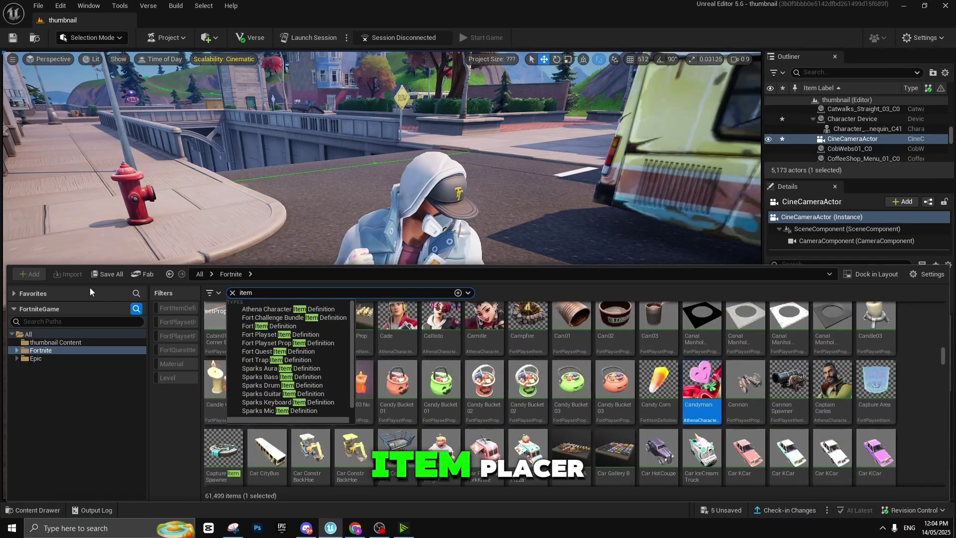
{"action": "type", "text": " placer"}
{"action": "key", "text": "Return"}
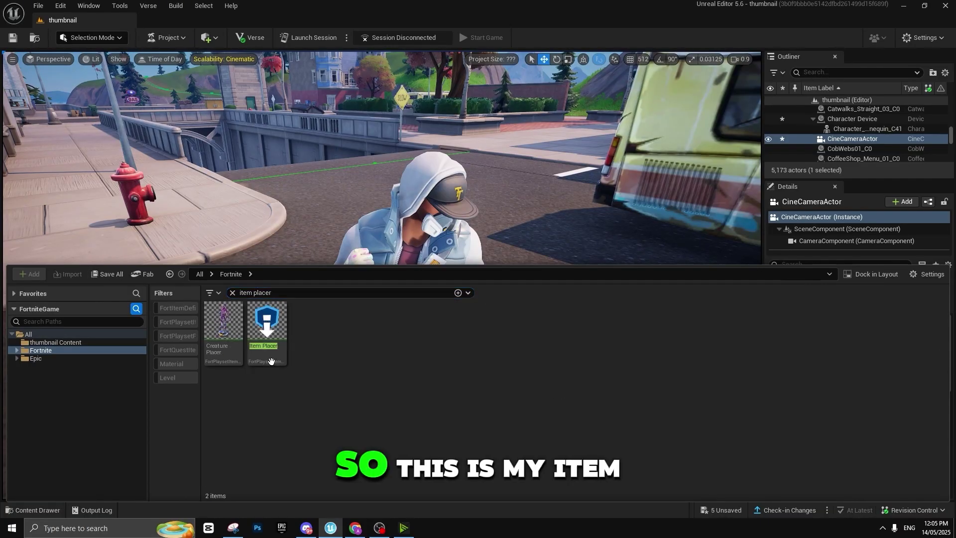
{"action": "left_click_drag", "start_coordinate": [271, 360], "coordinate": [363, 258]}
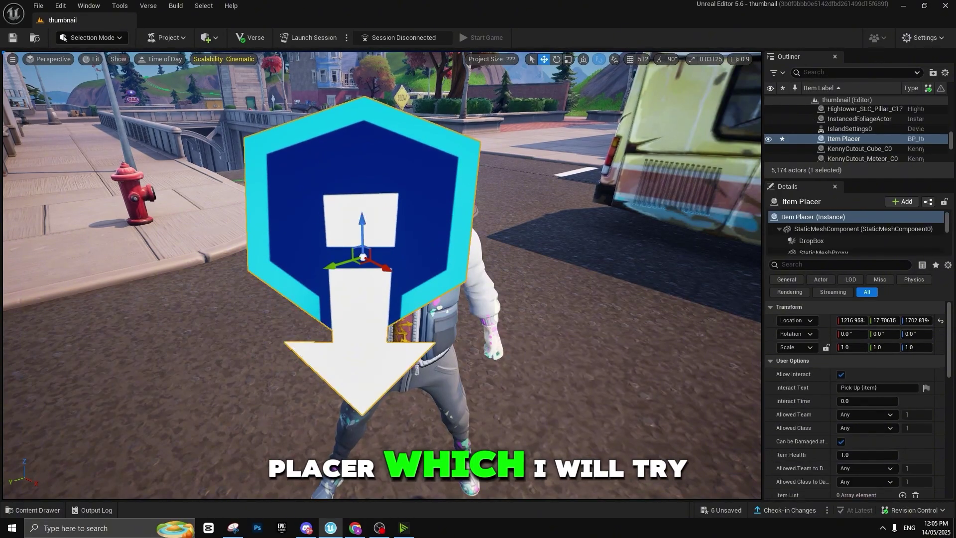
Turn off the Item Placer's option that lets it be damaged.
{"action": "right_click_drag", "start_coordinate": [364, 258], "coordinate": [356, 257]}
{"action": "key", "text": "s"}
{"action": "right_click_drag", "start_coordinate": [574, 399], "coordinate": [573, 383]}
{"action": "key", "text": "s"}
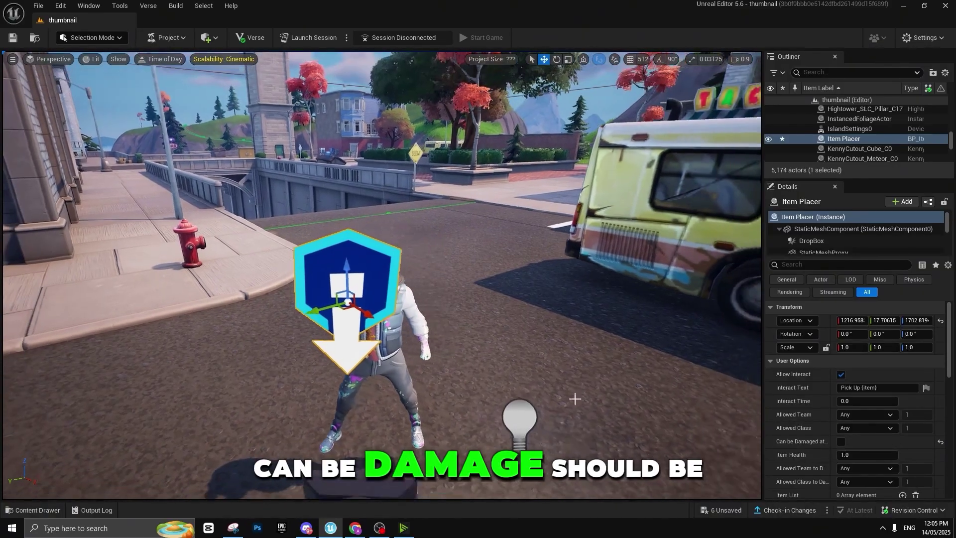
Add an entry to the Item Placer's item list and set its item definition to Anvil Rocket Launcher L5.
{"action": "scroll", "coordinate": [902, 435], "scroll_direction": "down", "scroll_amount": 4}
{"action": "left_click", "coordinate": [778, 444]}
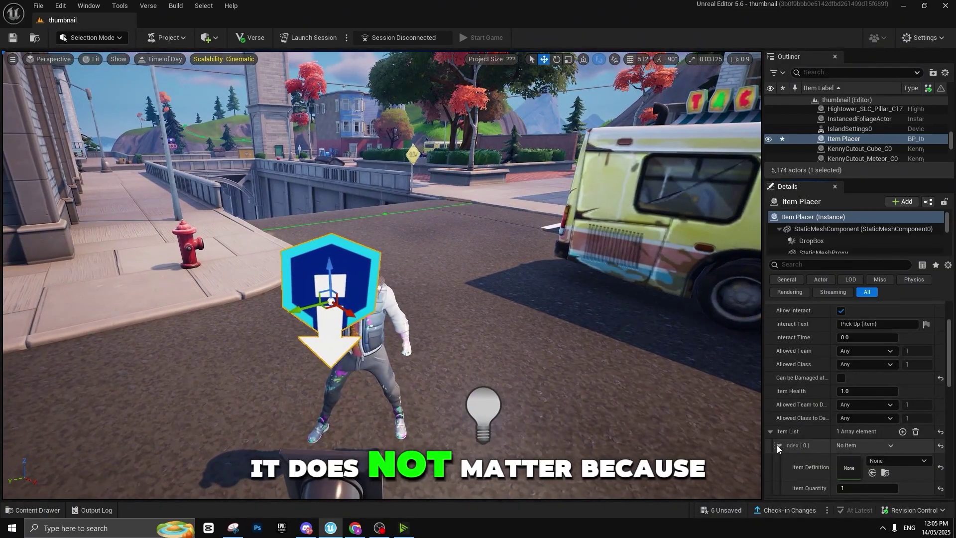
{"action": "scroll", "coordinate": [858, 401], "scroll_direction": "down", "scroll_amount": 3}
{"action": "left_click", "coordinate": [877, 365]}
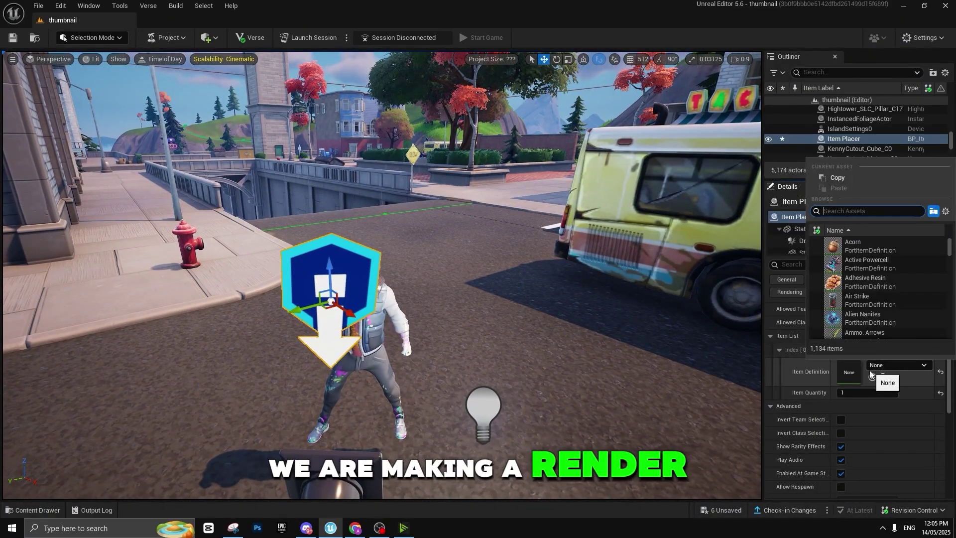
{"action": "type", "text": "l5 l"}
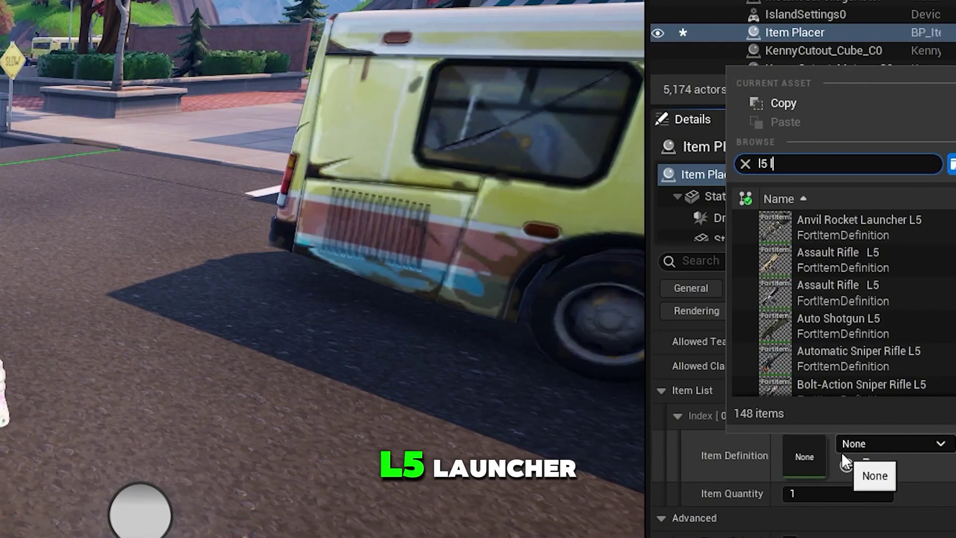
{"action": "type", "text": "aunc"}
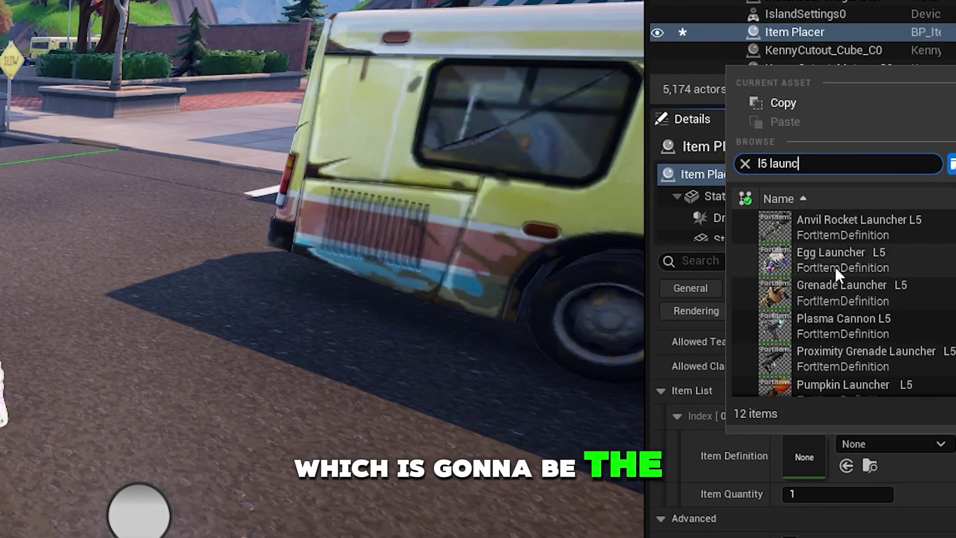
{"action": "left_click", "coordinate": [847, 233]}
{"action": "scroll", "coordinate": [790, 518], "scroll_direction": "down", "scroll_amount": 5}
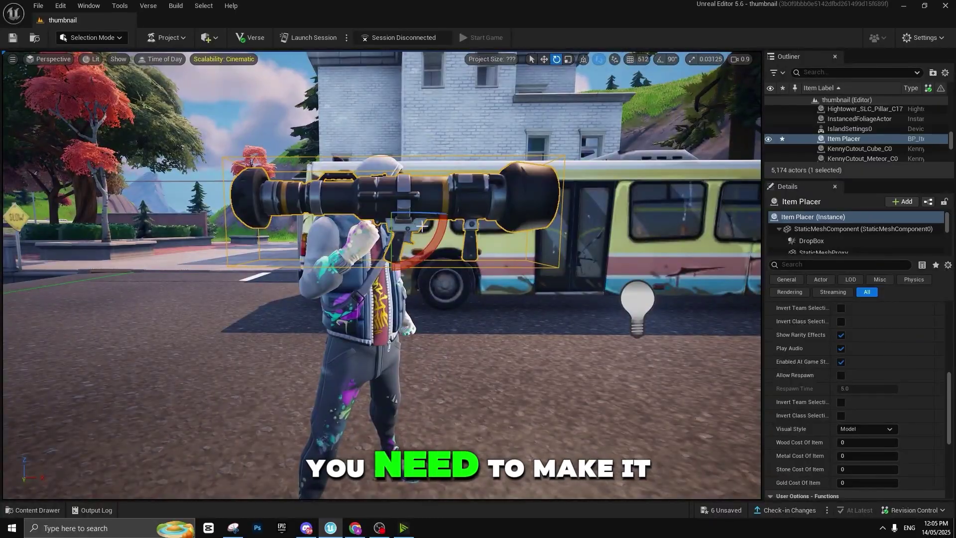
Rotate the rocket launcher so it tilts over the character's shoulder and move it to the raised hand.
{"action": "mouse_move", "coordinate": [422, 252]}
{"action": "left_mouse_down"}
{"action": "mouse_move", "coordinate": [413, 279]}
{"action": "mouse_move", "coordinate": [424, 254]}
{"action": "left_mouse_up"}
{"action": "left_click_drag", "start_coordinate": [406, 211], "coordinate": [335, 173]}
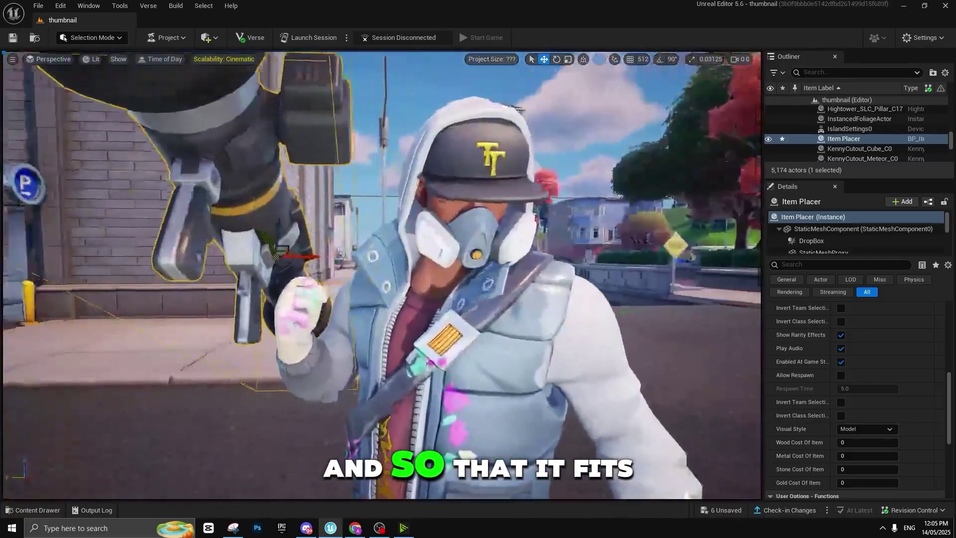
{"action": "left_click_drag", "start_coordinate": [299, 265], "coordinate": [354, 265]}
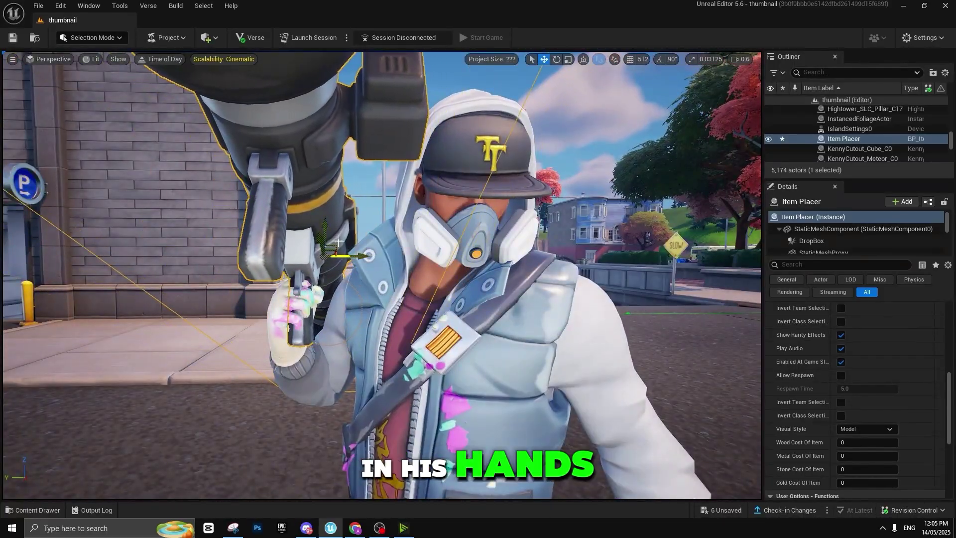
{"action": "left_click_drag", "start_coordinate": [327, 226], "coordinate": [325, 207]}
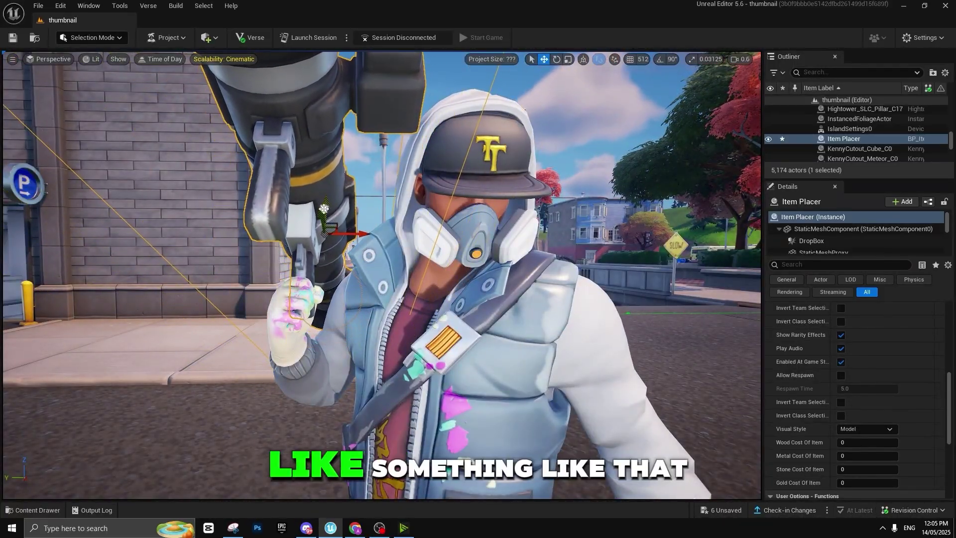
Fine-tune the rocket launcher's position so its grip sits inside the character's closed fist.
{"action": "key", "text": "d"}
{"action": "right_click_drag", "start_coordinate": [324, 209], "coordinate": [269, 212]}
{"action": "key", "text": "w"}
{"action": "scroll", "coordinate": [323, 209], "scroll_direction": "down", "scroll_amount": 3}
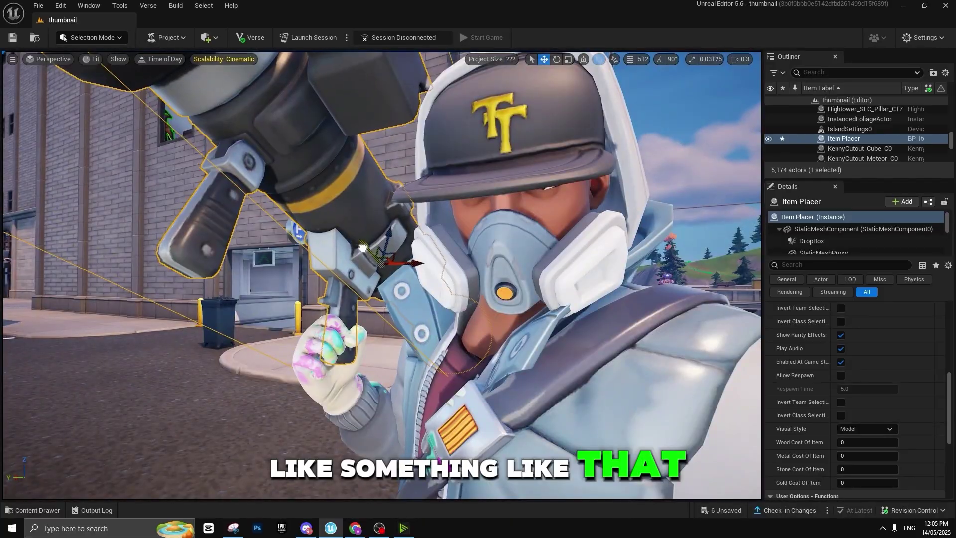
{"action": "left_click_drag", "start_coordinate": [392, 235], "coordinate": [390, 253]}
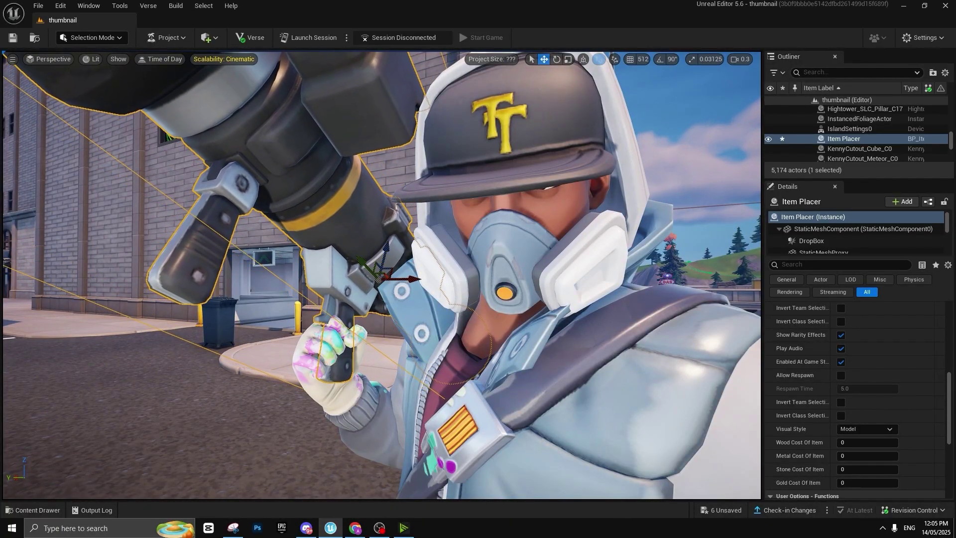
{"action": "right_click_drag", "start_coordinate": [344, 262], "coordinate": [366, 263]}
{"action": "key", "text": "s"}
{"action": "left_click_drag", "start_coordinate": [343, 262], "coordinate": [345, 265]}
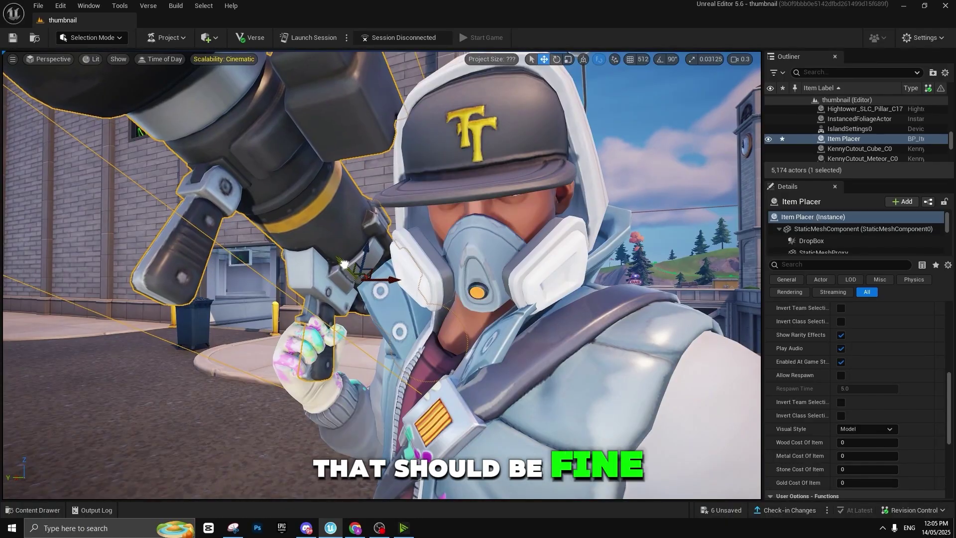
Select the cine camera and examine how the character with the launcher is framed in its preview.
{"action": "key", "text": "s"}
{"action": "right_click_drag", "start_coordinate": [341, 320], "coordinate": [383, 313]}
{"action": "scroll", "coordinate": [341, 320], "scroll_direction": "up", "scroll_amount": 6}
{"action": "left_click", "coordinate": [341, 329]}
{"action": "right_click_drag", "start_coordinate": [372, 242], "coordinate": [379, 234]}
{"action": "key", "text": "s"}
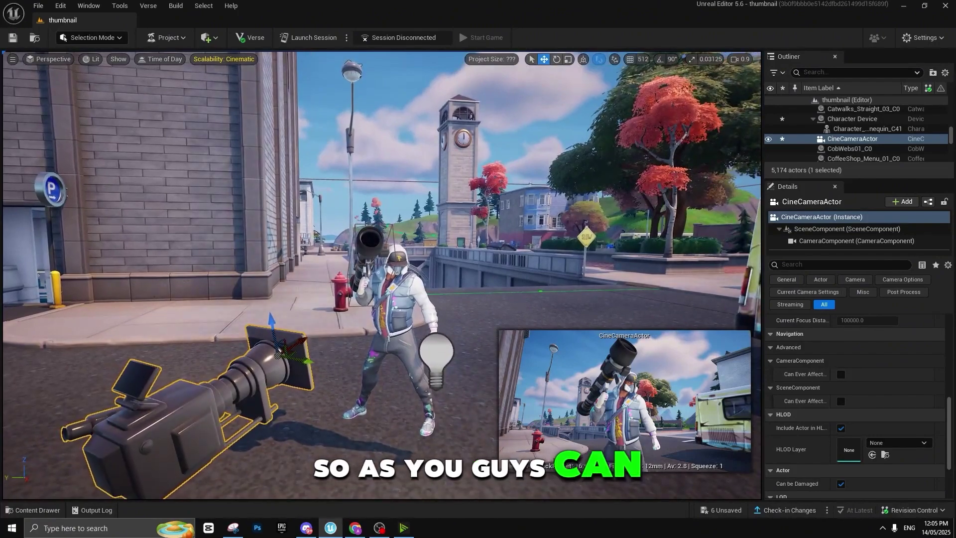
{"action": "left_click", "coordinate": [373, 252]}
{"action": "left_click", "coordinate": [238, 384]}
{"action": "right_click_drag", "start_coordinate": [238, 384], "coordinate": [344, 360]}
Move the rocket launcher and character together slightly toward the bus and check the framing in the cine camera preview.
{"action": "left_click", "coordinate": [417, 198]}
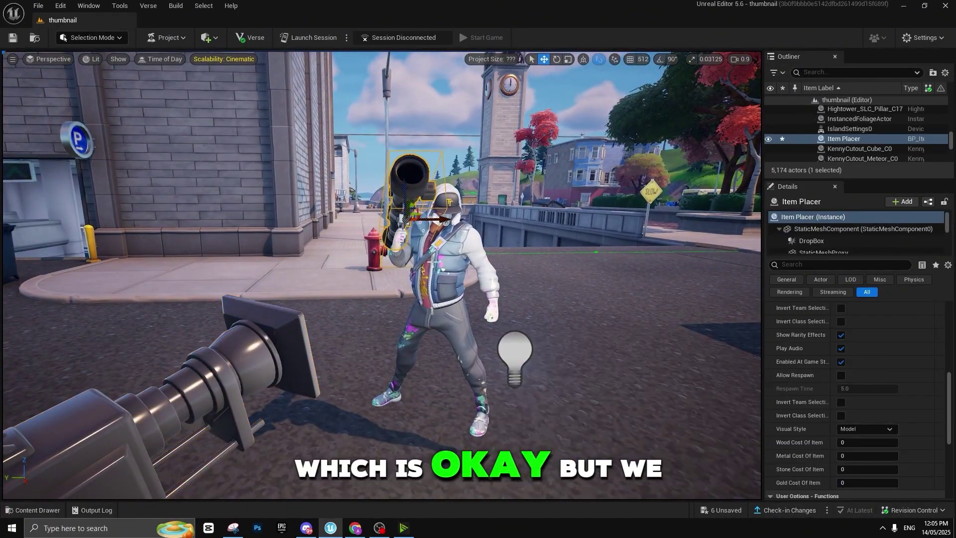
{"action": "left_click", "coordinate": [432, 262], "text": "ctrl"}
{"action": "right_click_drag", "start_coordinate": [433, 262], "coordinate": [455, 279]}
{"action": "key", "text": "d"}
{"action": "left_click_drag", "start_coordinate": [264, 353], "coordinate": [292, 351]}
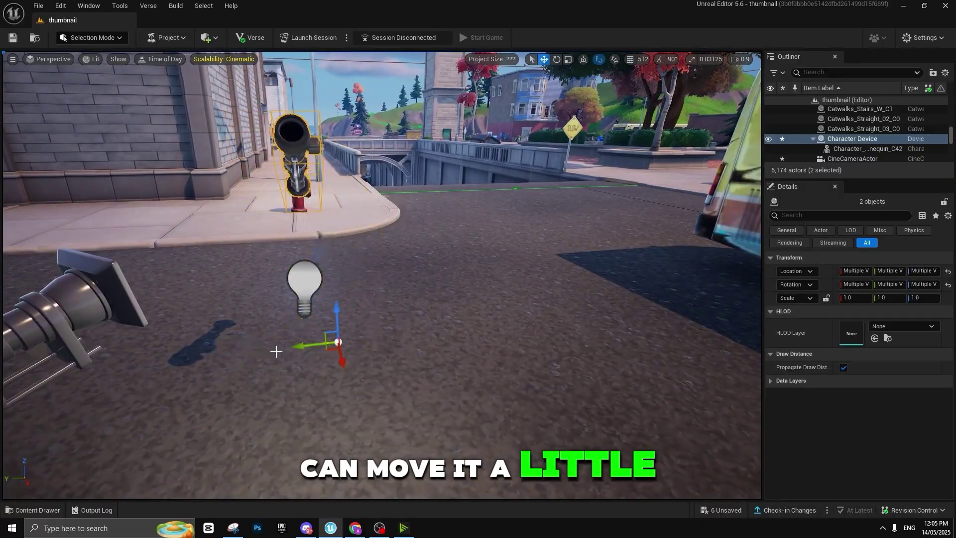
{"action": "left_click", "coordinate": [93, 340]}
{"action": "key", "text": "a"}
{"action": "right_click_drag", "start_coordinate": [393, 309], "coordinate": [408, 308]}
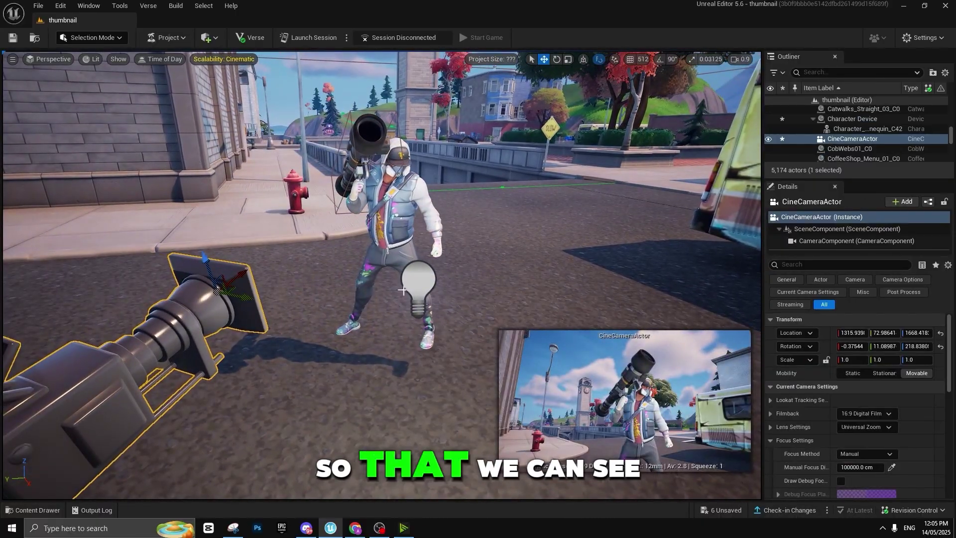
Nudge the rocket launcher and character together slightly back toward the sidewalk to keep the clock tower in the shot.
{"action": "left_click", "coordinate": [345, 161]}
{"action": "left_click", "coordinate": [376, 326], "text": "ctrl"}
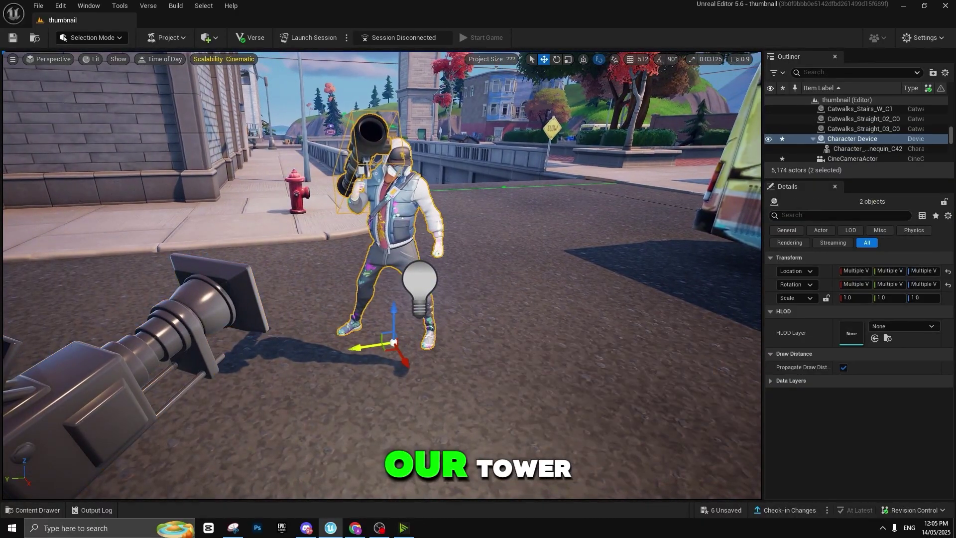
{"action": "left_click_drag", "start_coordinate": [353, 348], "coordinate": [340, 349]}
{"action": "left_click", "coordinate": [248, 338]}
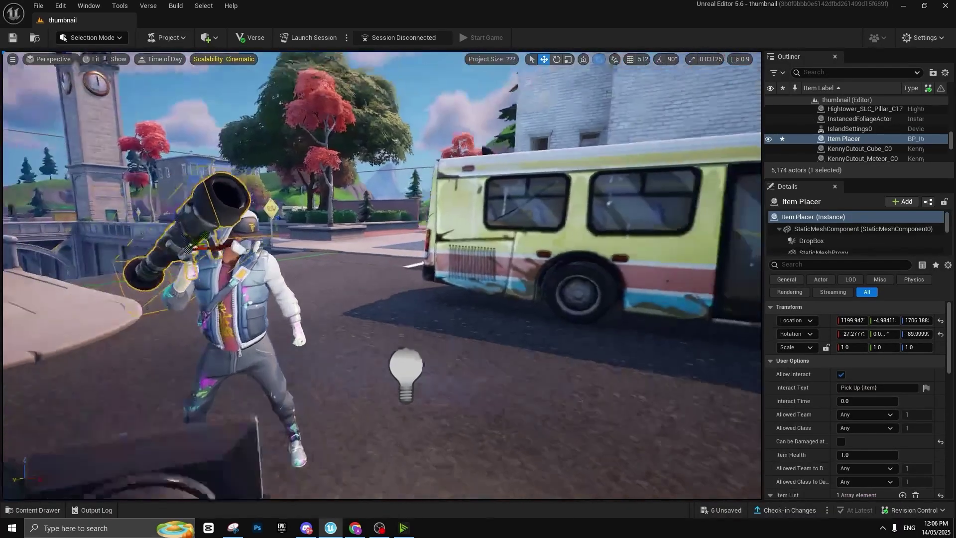
Try a smaller scale for the rocket launcher, undo the scaling and check the cine camera's shot.
{"action": "right_click_drag", "start_coordinate": [382, 258], "coordinate": [314, 254]}
{"action": "key", "text": "r"}
{"action": "left_click_drag", "start_coordinate": [386, 255], "coordinate": [377, 266]}
{"action": "right_click_drag", "start_coordinate": [368, 309], "coordinate": [351, 362]}
{"action": "key", "text": "w"}
{"action": "left_click", "coordinate": [351, 362]}
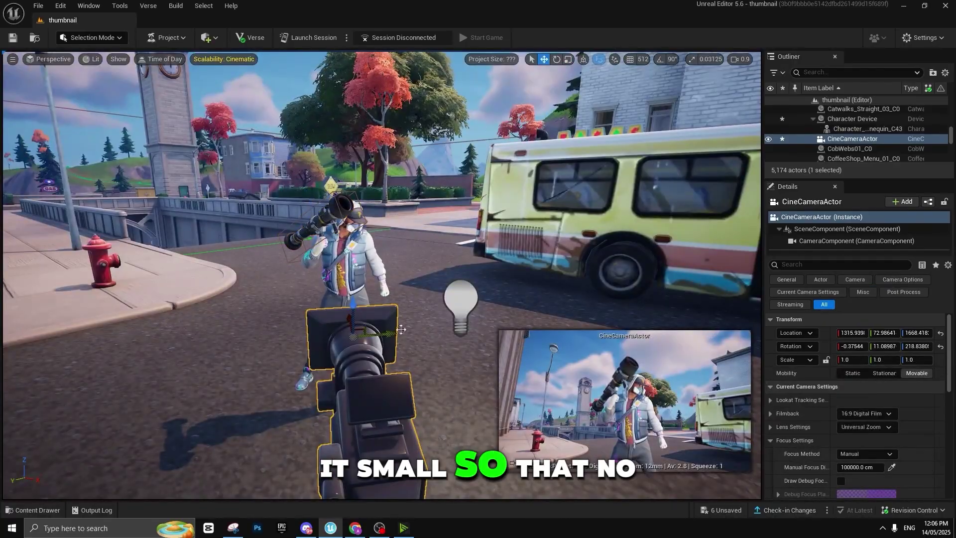
{"action": "key", "text": "ctrl+z"}
{"action": "key", "text": "ctrl+z"}
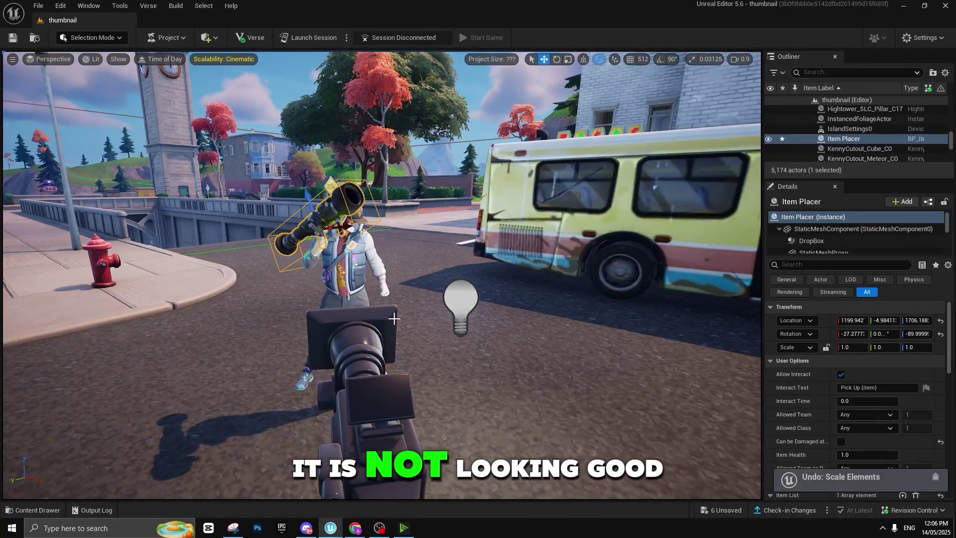
{"action": "left_click", "coordinate": [345, 326]}
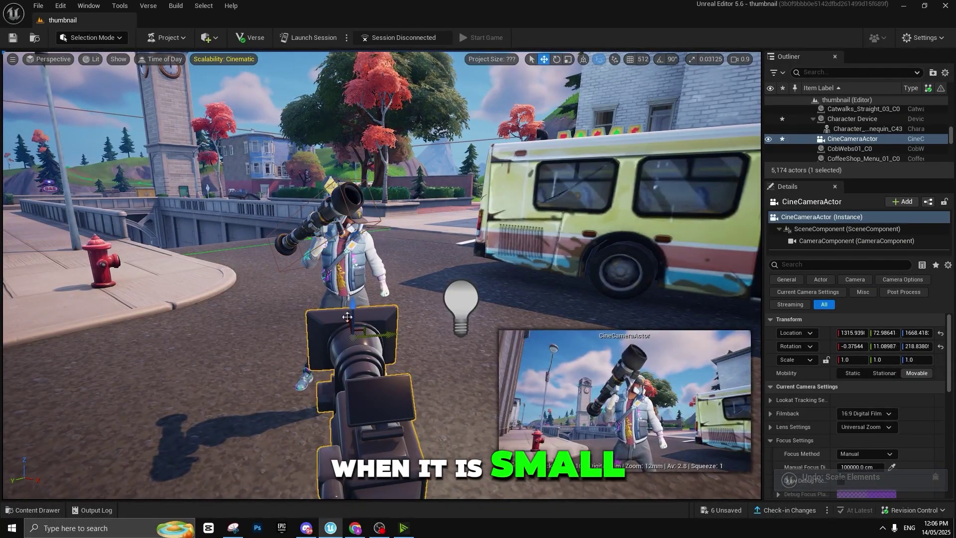
{"action": "mouse_move", "coordinate": [421, 314]}
{"action": "right_mouse_down"}
{"action": "mouse_move", "coordinate": [398, 331]}
{"action": "mouse_move", "coordinate": [448, 298]}
{"action": "mouse_move", "coordinate": [433, 318]}
{"action": "right_mouse_up"}
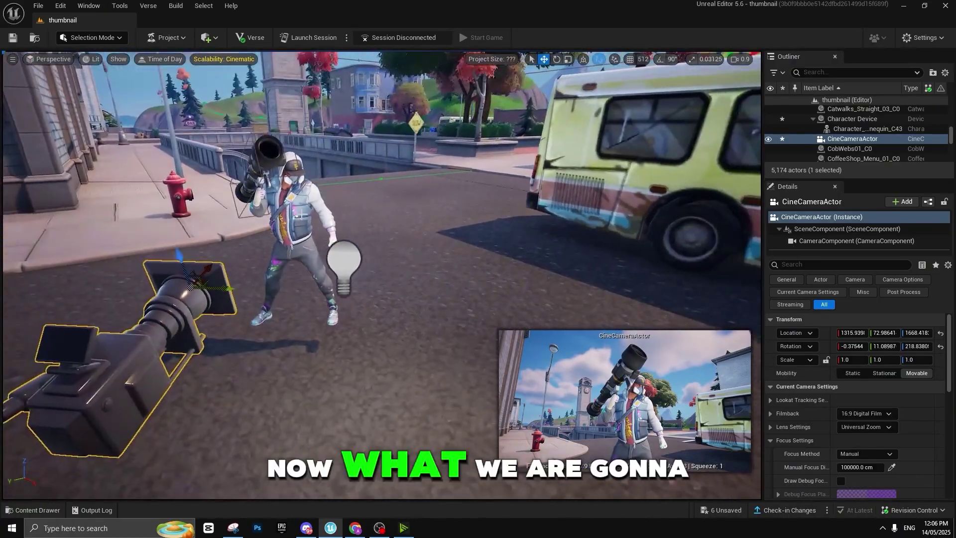
Duplicate the character about 177 units along Y and give the copy a different skin from the Fortnite character assets.
{"action": "left_click", "coordinate": [303, 229]}
{"action": "right_click_drag", "start_coordinate": [312, 249], "coordinate": [264, 277]}
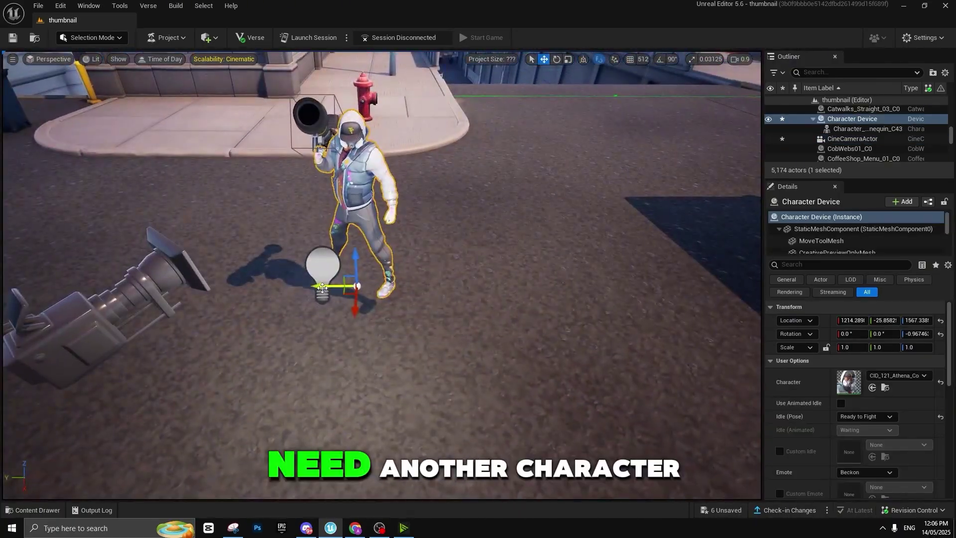
{"action": "left_click_drag", "start_coordinate": [335, 285], "coordinate": [516, 286], "text": "alt"}
{"action": "right_click_drag", "start_coordinate": [504, 312], "coordinate": [508, 291]}
{"action": "scroll", "coordinate": [517, 328], "scroll_direction": "down", "scroll_amount": 2}
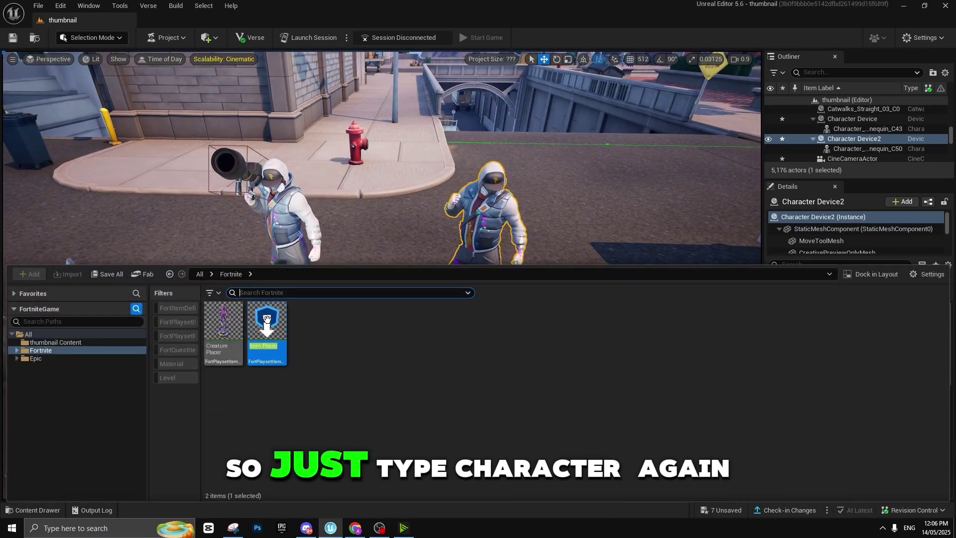
{"action": "type", "text": "char"}
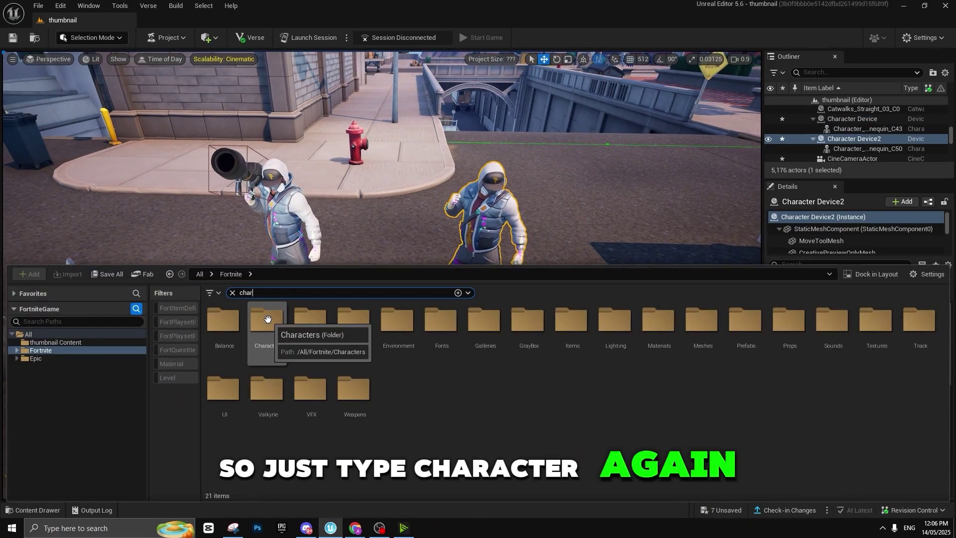
{"action": "double_click", "coordinate": [268, 320]}
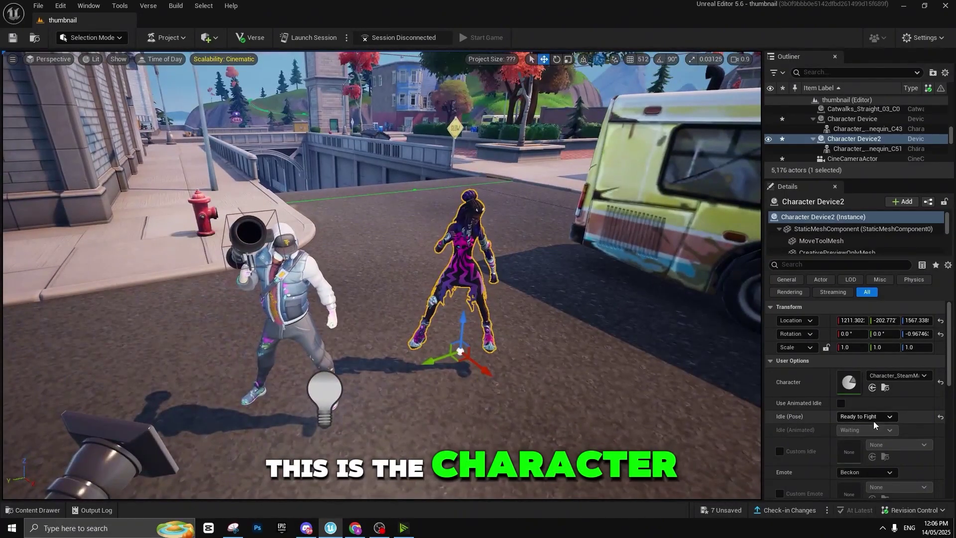
Try the Run idle pose on the second character and set it to Run - Determined.
{"action": "left_click", "coordinate": [865, 416]}
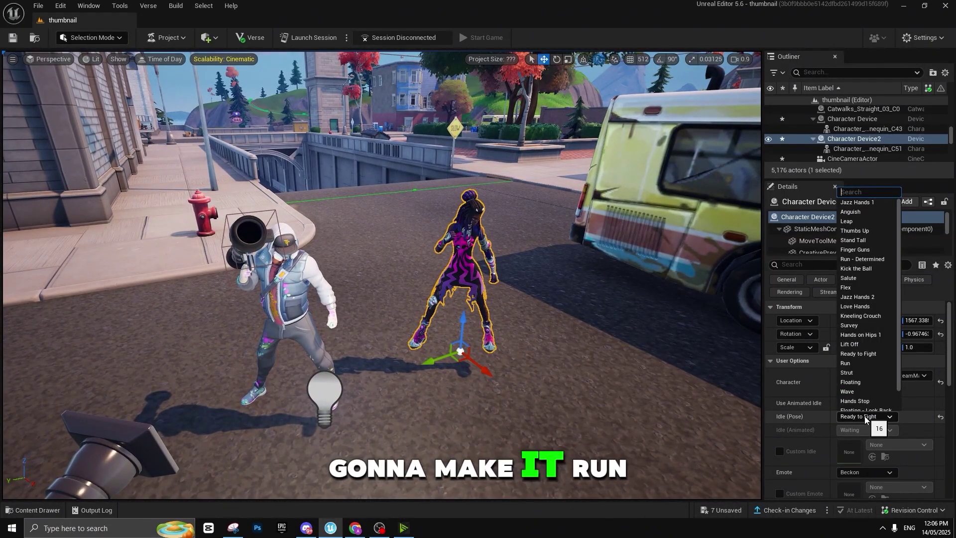
{"action": "type", "text": "run"}
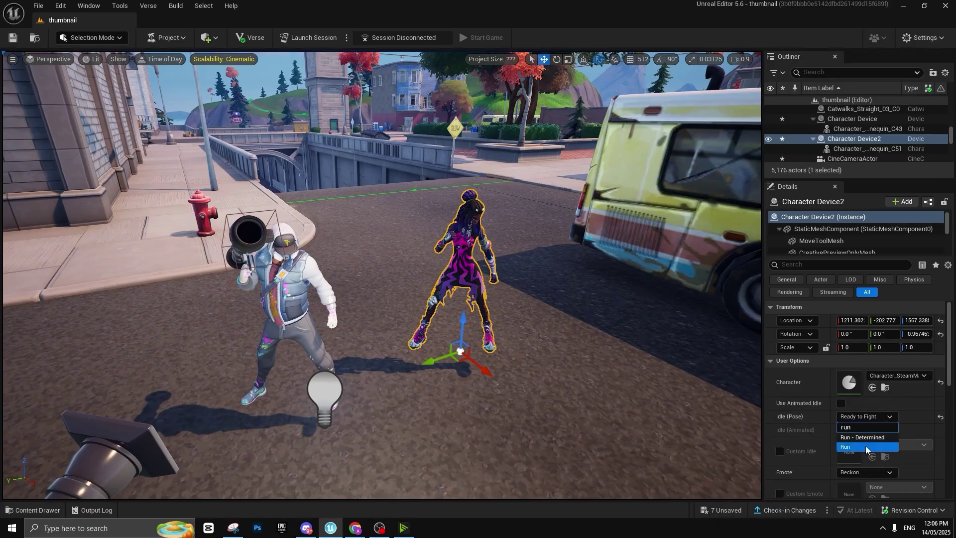
{"action": "left_click", "coordinate": [865, 446]}
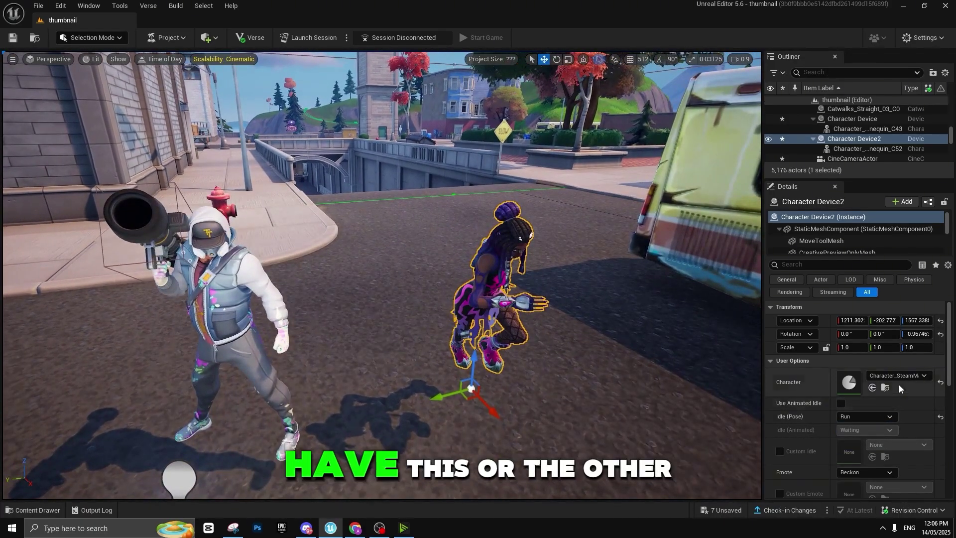
{"action": "left_click", "coordinate": [868, 417]}
{"action": "type", "text": "run"}
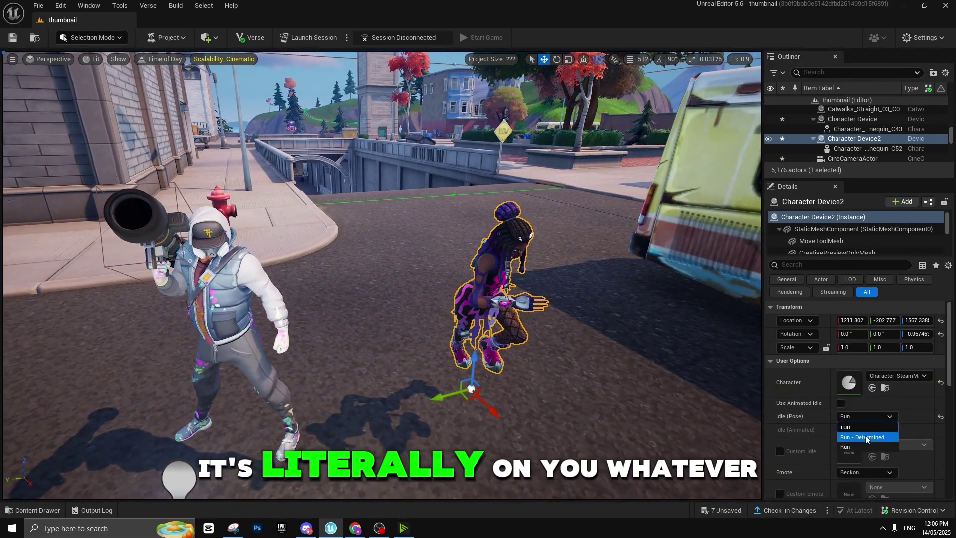
{"action": "left_click", "coordinate": [867, 438]}
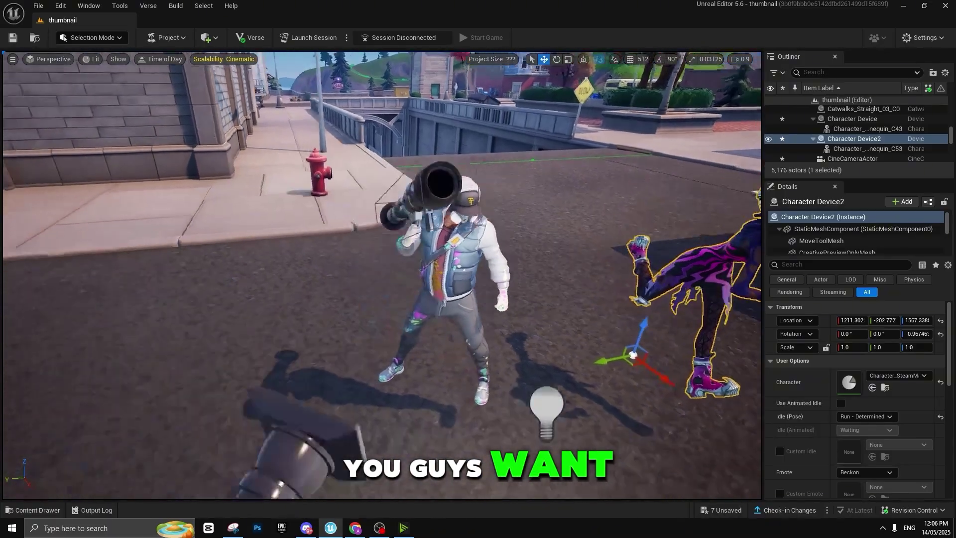
Select the cine camera and check how both characters are framed in its preview.
{"action": "right_click_drag", "start_coordinate": [398, 328], "coordinate": [448, 326]}
{"action": "left_click", "coordinate": [442, 325]}
{"action": "left_click", "coordinate": [462, 225]}
{"action": "right_click_drag", "start_coordinate": [462, 224], "coordinate": [433, 244]}
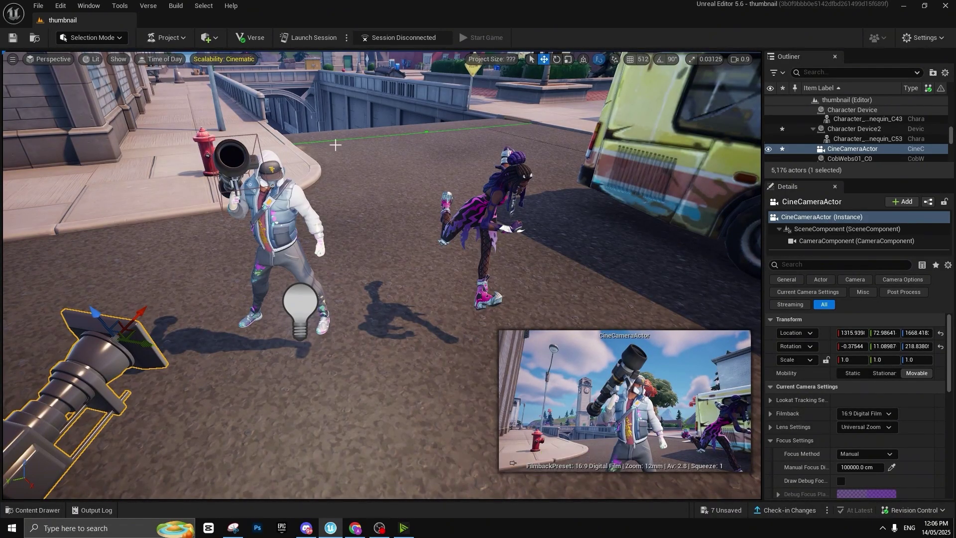
{"action": "right_click_drag", "start_coordinate": [335, 145], "coordinate": [371, 144]}
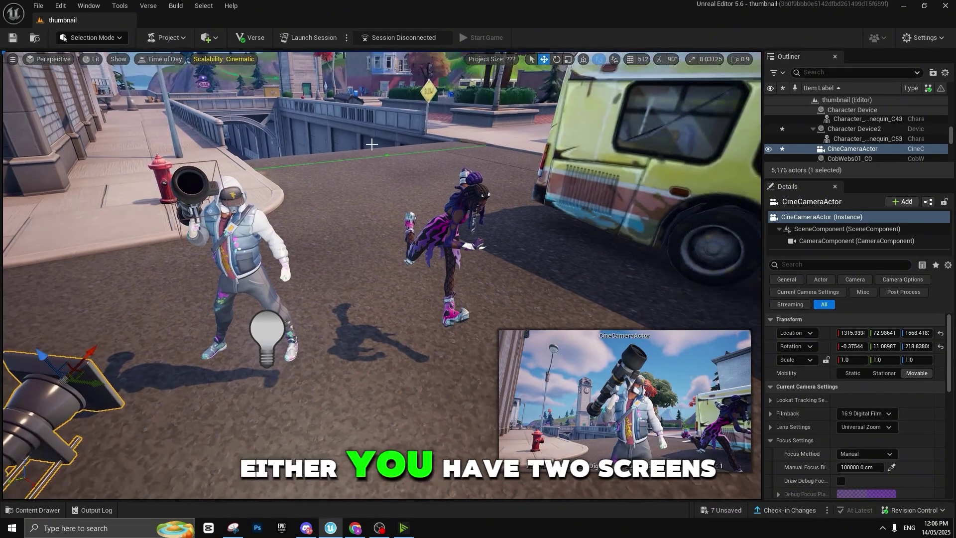
Split the viewport into two side-by-side panes and show the CineCameraActor view in one of them.
{"action": "left_click", "coordinate": [12, 59]}
{"action": "mouse_move", "coordinate": [94, 253]}
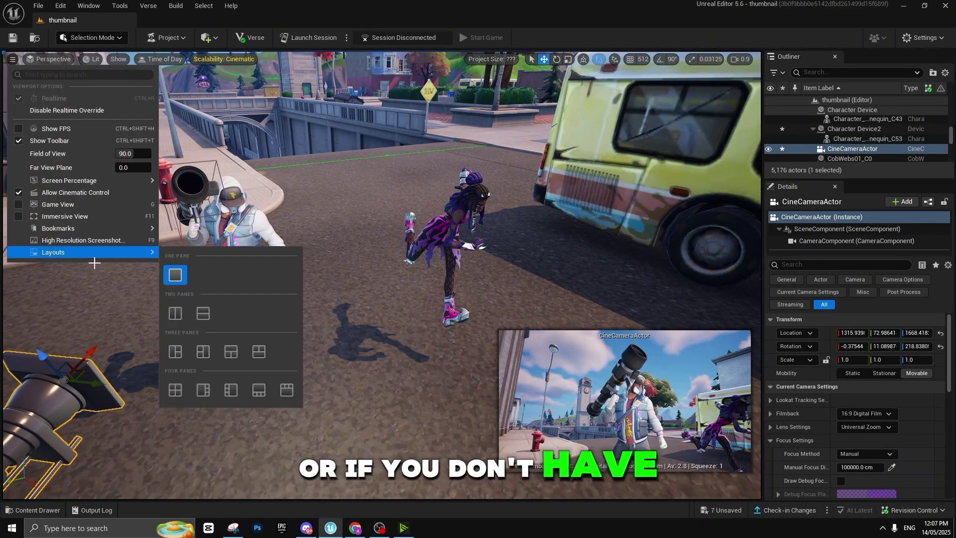
{"action": "left_click", "coordinate": [175, 313]}
{"action": "right_click_drag", "start_coordinate": [456, 254], "coordinate": [453, 294]}
{"action": "key", "text": "w"}
{"action": "left_click", "coordinate": [53, 59]}
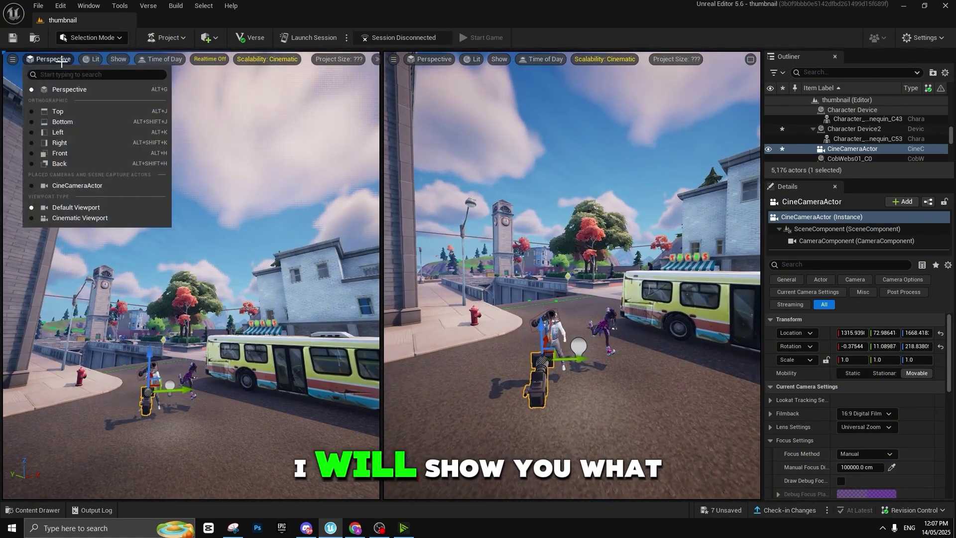
{"action": "left_click", "coordinate": [81, 186]}
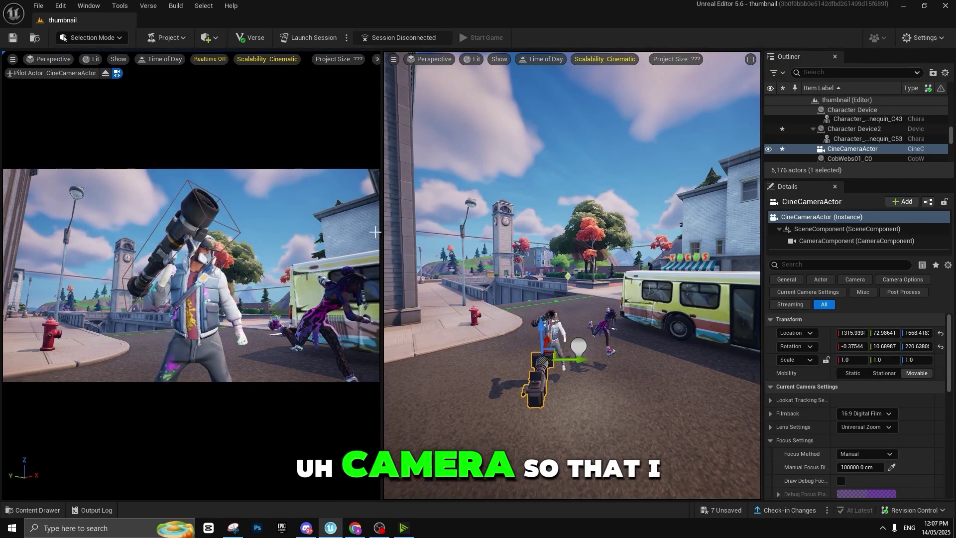
Move the running character to about X 1128, Y -228, just beside the main character in the camera view.
{"action": "left_click", "coordinate": [604, 331]}
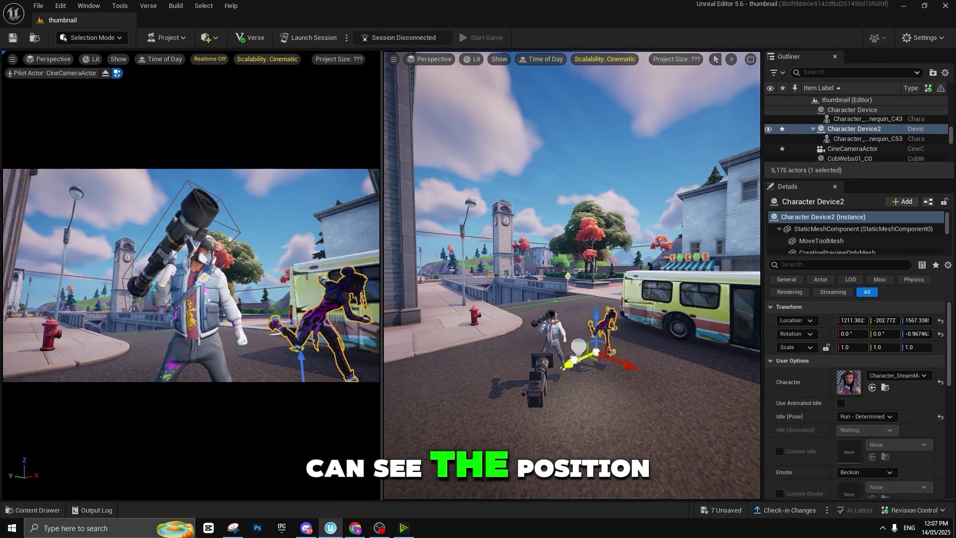
{"action": "right_click_drag", "start_coordinate": [604, 332], "coordinate": [619, 340]}
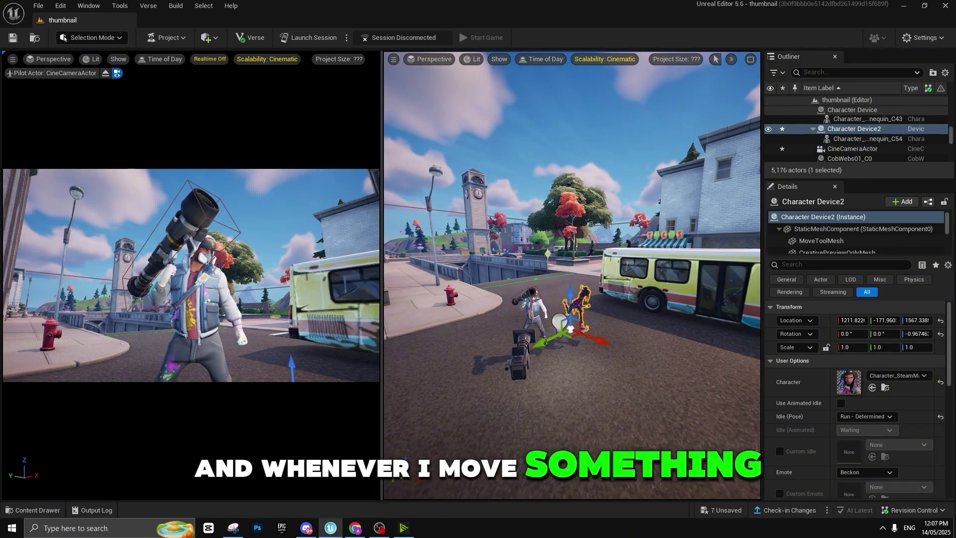
{"action": "left_click", "coordinate": [609, 332]}
{"action": "left_click", "coordinate": [580, 306]}
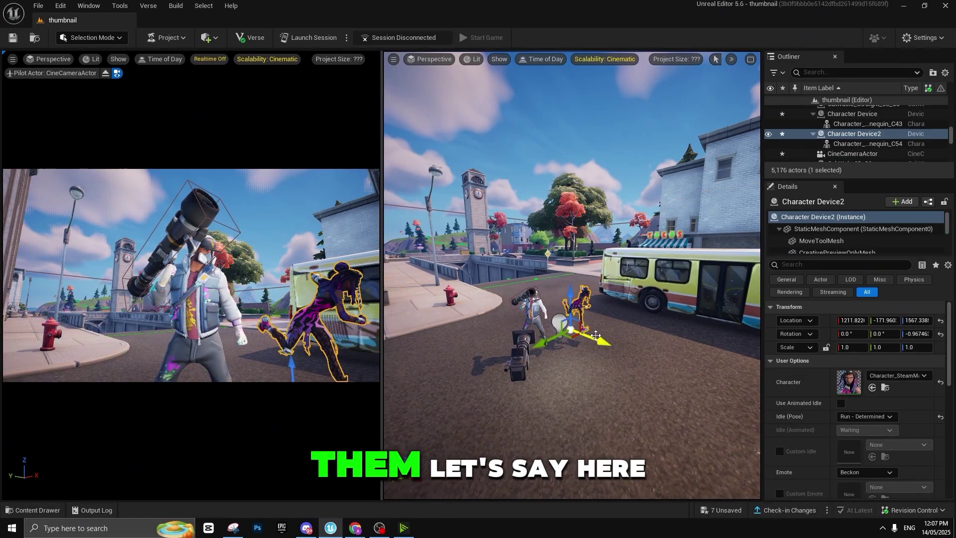
{"action": "right_click_drag", "start_coordinate": [584, 333], "coordinate": [547, 332]}
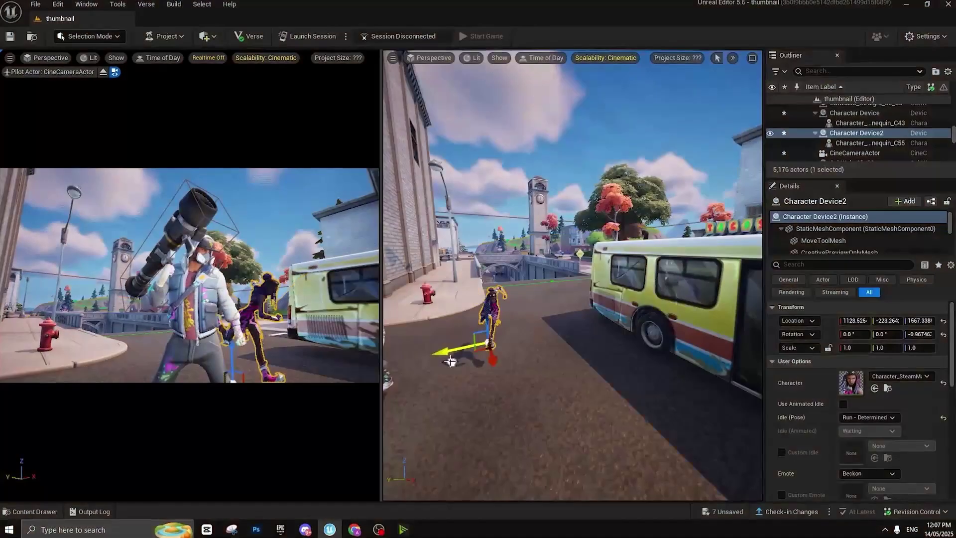
Turn the running character to about 41.5° around Z and shift it to about X 1114, Y -231.
{"action": "key", "text": "e"}
{"action": "left_click_drag", "start_coordinate": [450, 362], "coordinate": [434, 377]}
{"action": "key", "text": "w"}
{"action": "right_click_drag", "start_coordinate": [536, 334], "coordinate": [556, 333]}
{"action": "left_click_drag", "start_coordinate": [457, 340], "coordinate": [442, 341]}
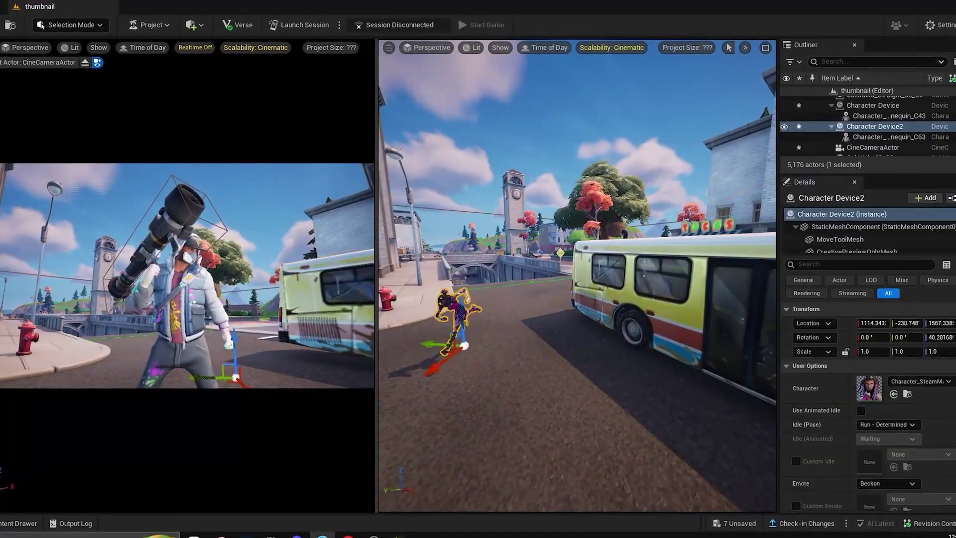
{"action": "key", "text": "e"}
{"action": "mouse_move", "coordinate": [447, 383]}
{"action": "left_mouse_down"}
{"action": "mouse_move", "coordinate": [467, 381]}
{"action": "mouse_move", "coordinate": [434, 387]}
{"action": "left_mouse_up"}
{"action": "left_click", "coordinate": [490, 394]}
{"action": "left_click", "coordinate": [459, 319]}
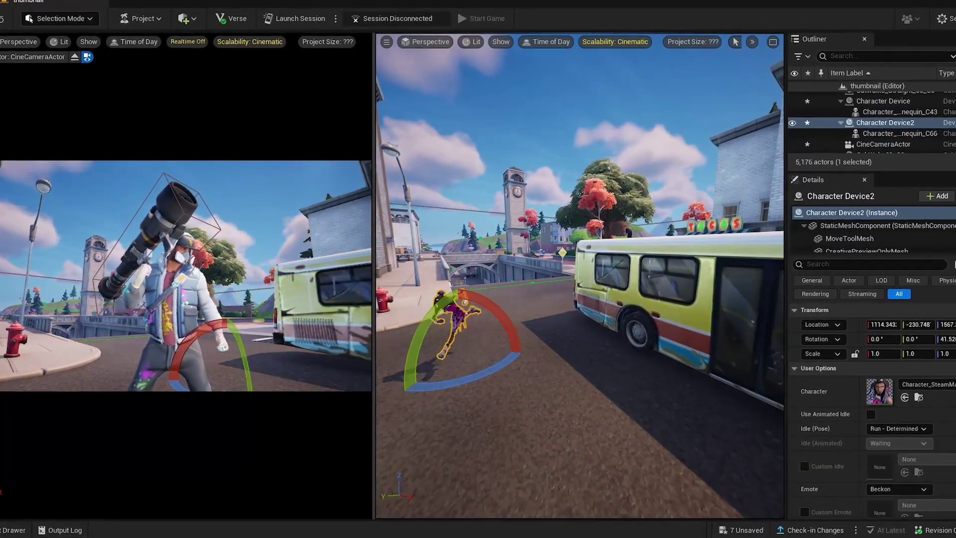
{"action": "left_click", "coordinate": [491, 394]}
Reposition the running character between the main character and the bus in the camera view, at about X 1134, Y -249.
{"action": "right_click_drag", "start_coordinate": [491, 393], "coordinate": [470, 414]}
{"action": "left_click", "coordinate": [366, 301]}
{"action": "right_click_drag", "start_coordinate": [531, 279], "coordinate": [531, 292]}
{"action": "left_click", "coordinate": [497, 275]}
{"action": "left_click_drag", "start_coordinate": [516, 336], "coordinate": [502, 338]}
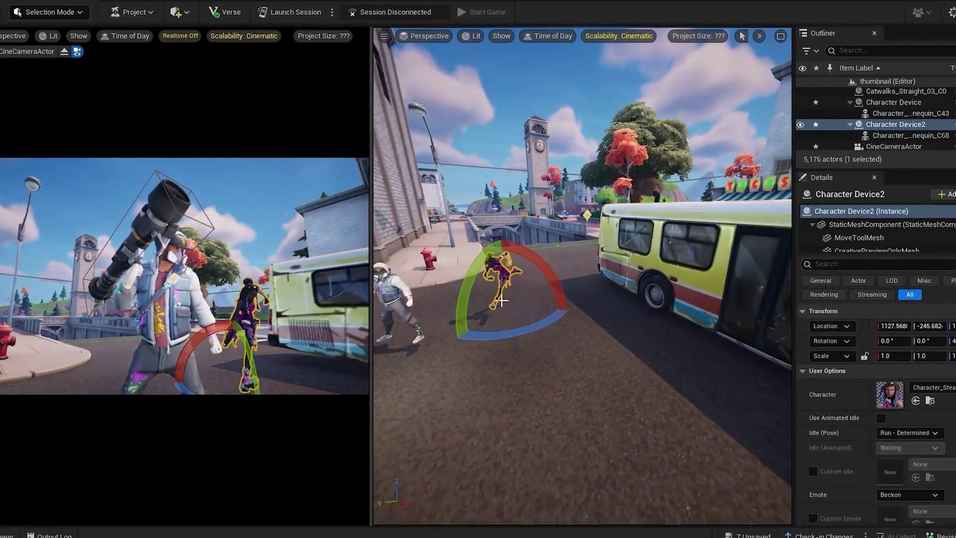
{"action": "left_click", "coordinate": [658, 254]}
{"action": "left_click", "coordinate": [502, 273]}
{"action": "left_click", "coordinate": [647, 249]}
{"action": "right_click_drag", "start_coordinate": [573, 269], "coordinate": [553, 272]}
{"action": "left_click", "coordinate": [503, 249]}
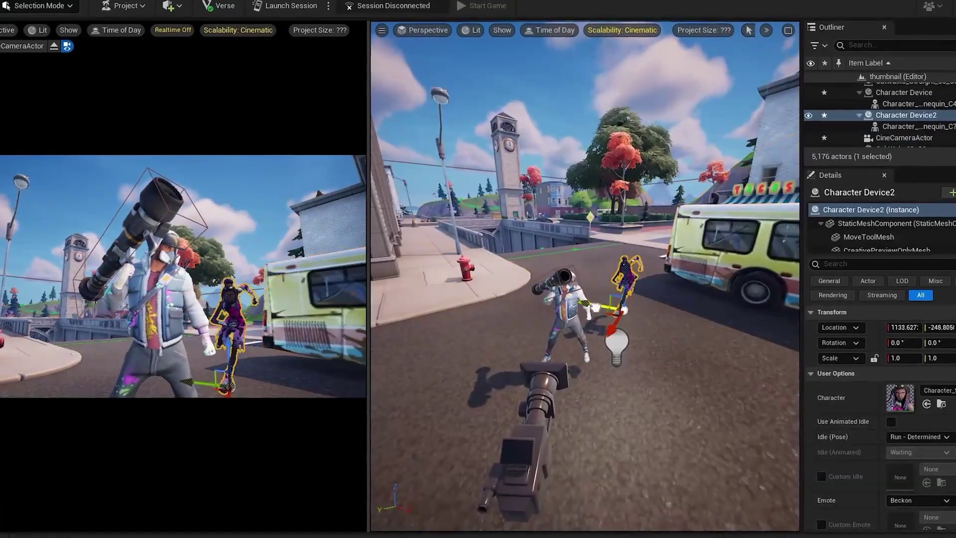
{"action": "right_click_drag", "start_coordinate": [547, 319], "coordinate": [547, 331]}
{"action": "left_click_drag", "start_coordinate": [546, 324], "coordinate": [540, 322]}
{"action": "left_click", "coordinate": [667, 249]}
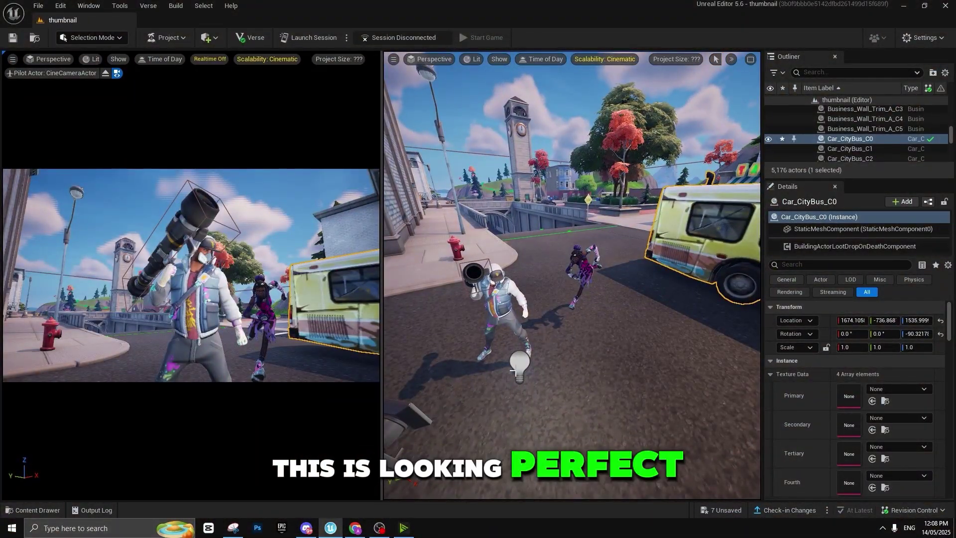
Duplicate the point light and place the copy in front of the running character, at about X 1161, Y -133.
{"action": "left_click", "coordinate": [515, 371]}
{"action": "left_click_drag", "start_coordinate": [514, 377], "coordinate": [528, 277], "text": "alt"}
{"action": "key", "text": "w"}
{"action": "right_click_drag", "start_coordinate": [528, 277], "coordinate": [566, 300]}
{"action": "key", "text": "s"}
{"action": "scroll", "coordinate": [566, 301], "scroll_direction": "down", "scroll_amount": 3}
{"action": "left_click_drag", "start_coordinate": [589, 298], "coordinate": [632, 294]}
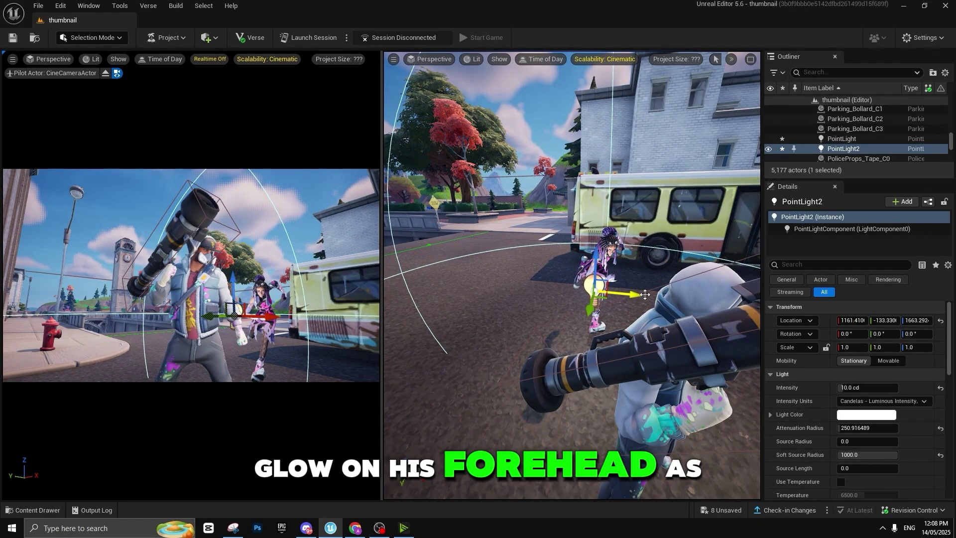
{"action": "left_click_drag", "start_coordinate": [635, 298], "coordinate": [640, 292]}
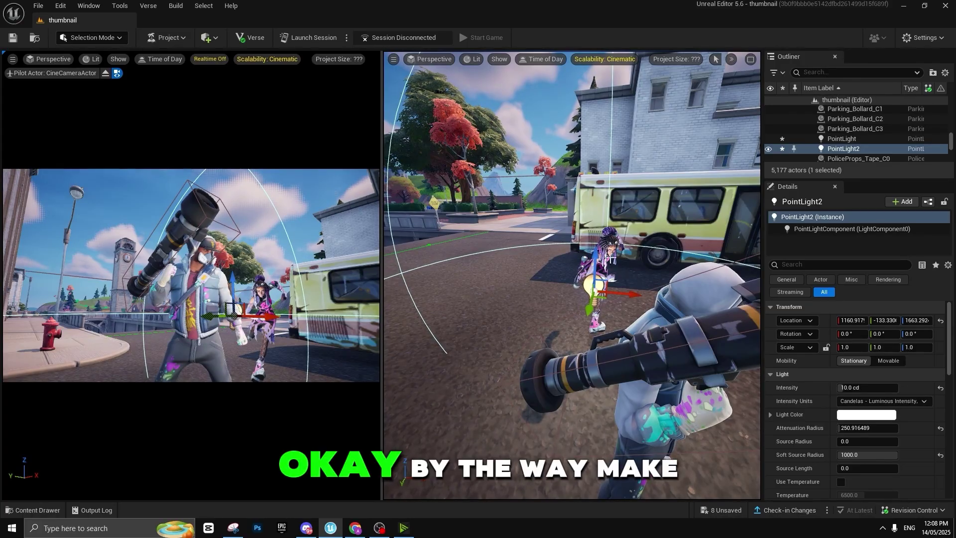
Check the viewport's scalability settings and set the time of day preview to 0.0 for a night scene.
{"action": "left_click", "coordinate": [611, 59]}
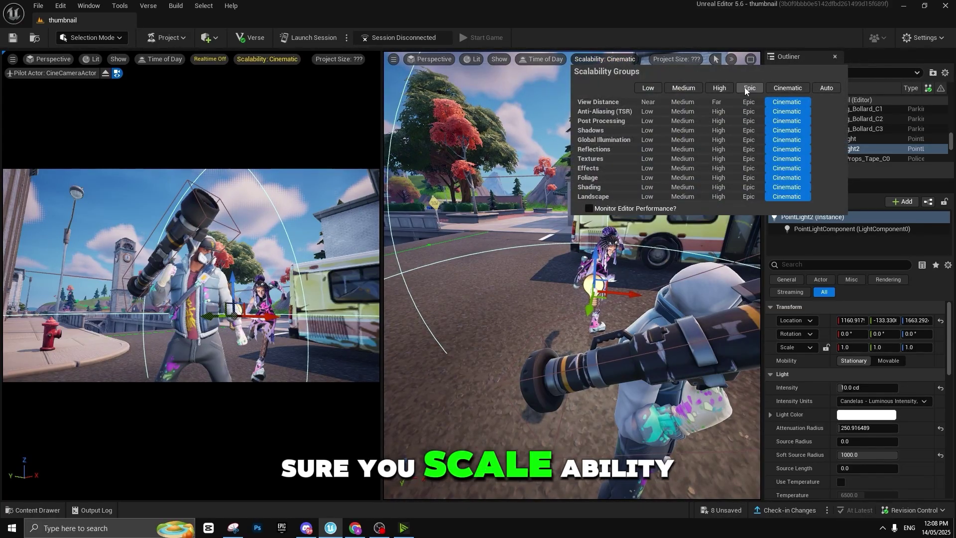
{"action": "right_click_drag", "start_coordinate": [448, 73], "coordinate": [445, 72]}
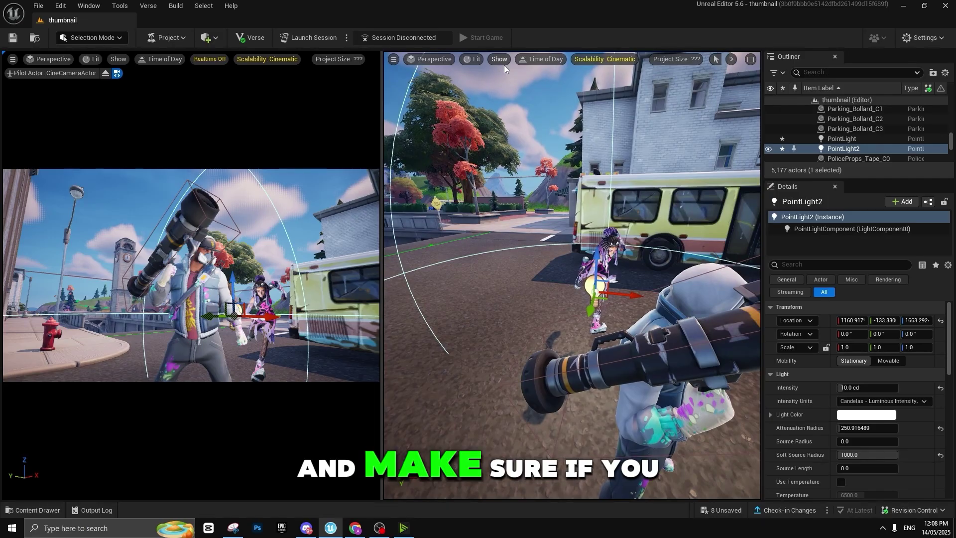
{"action": "left_click", "coordinate": [553, 60]}
{"action": "left_click_drag", "start_coordinate": [614, 92], "coordinate": [561, 92]}
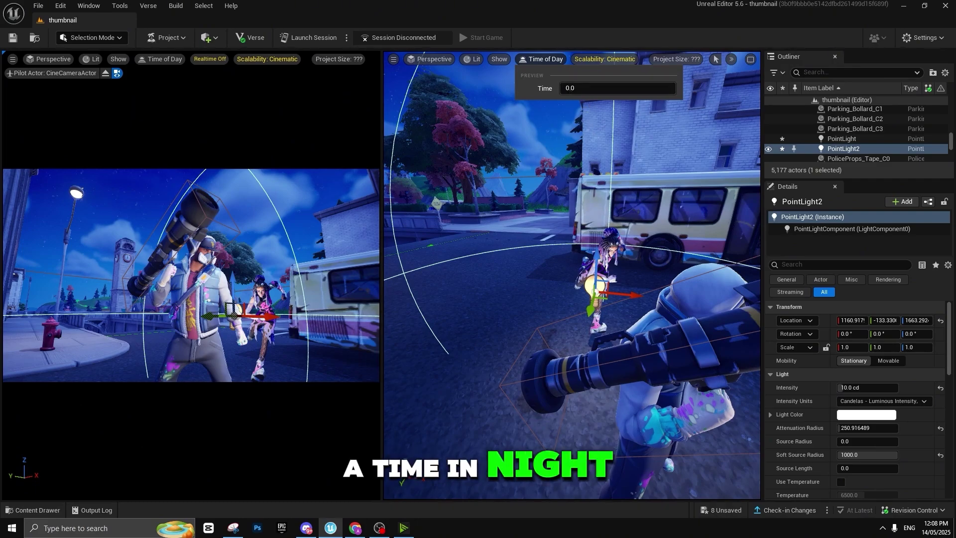
{"action": "mouse_move", "coordinate": [571, 91]}
{"action": "left_mouse_down"}
{"action": "mouse_move", "coordinate": [648, 90]}
{"action": "mouse_move", "coordinate": [562, 91]}
{"action": "left_mouse_up"}
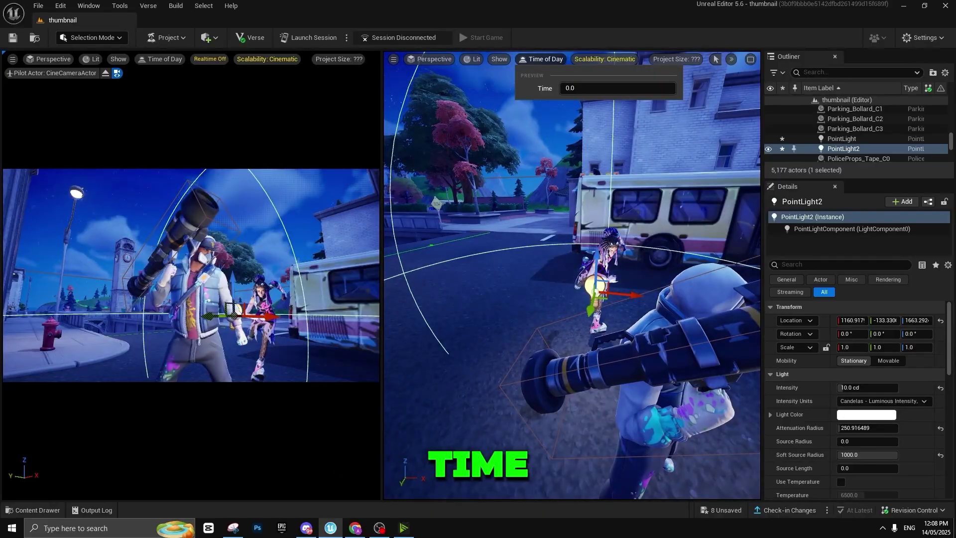
{"action": "right_click_drag", "start_coordinate": [518, 140], "coordinate": [511, 139]}
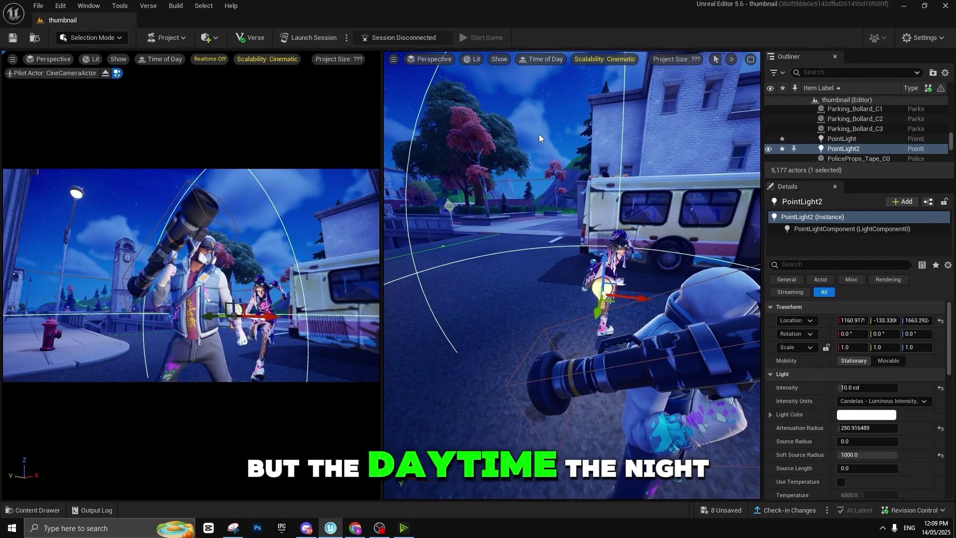
Set the intensity of the point light near the running character to 6 cd.
{"action": "right_click_drag", "start_coordinate": [533, 121], "coordinate": [480, 164]}
{"action": "key", "text": "s"}
{"action": "key", "text": "w"}
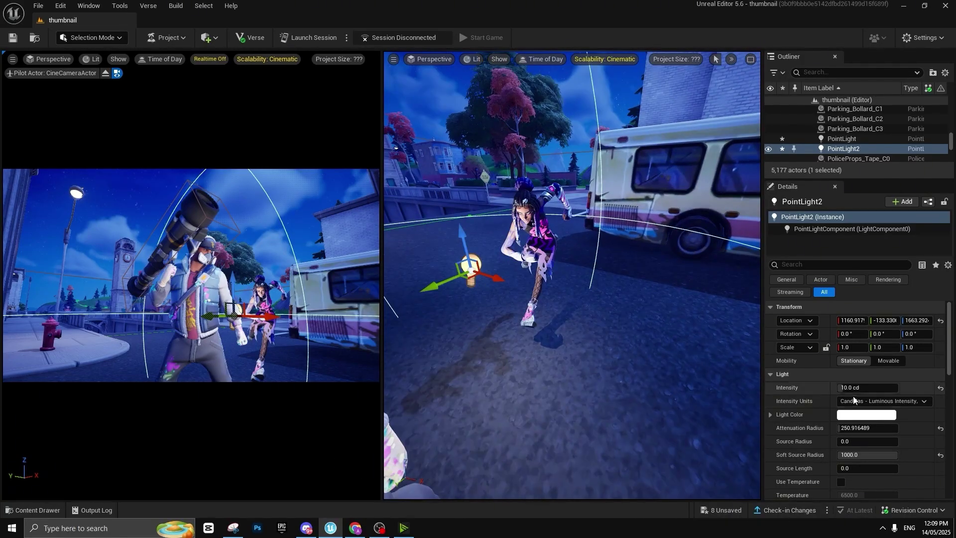
{"action": "right_click_drag", "start_coordinate": [601, 339], "coordinate": [592, 339]}
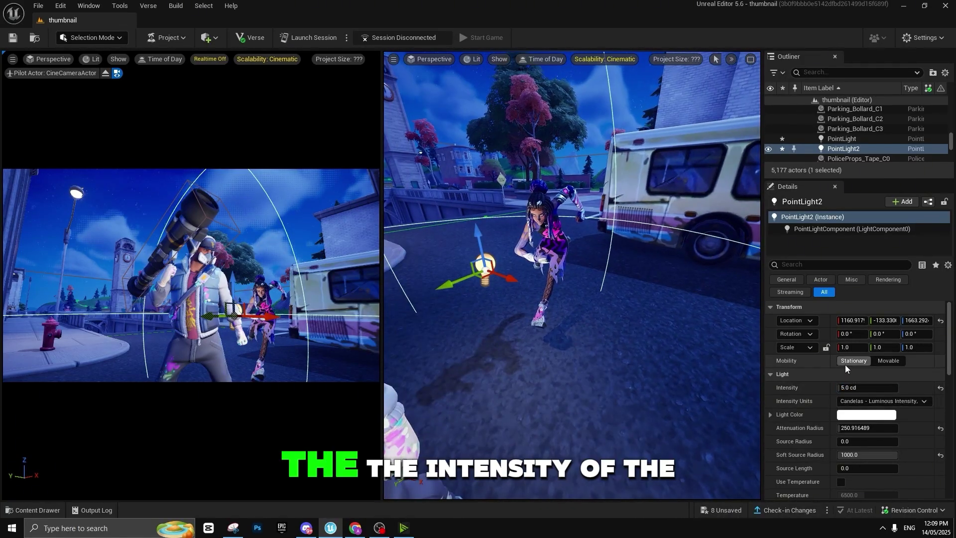
{"action": "type", "text": "6"}
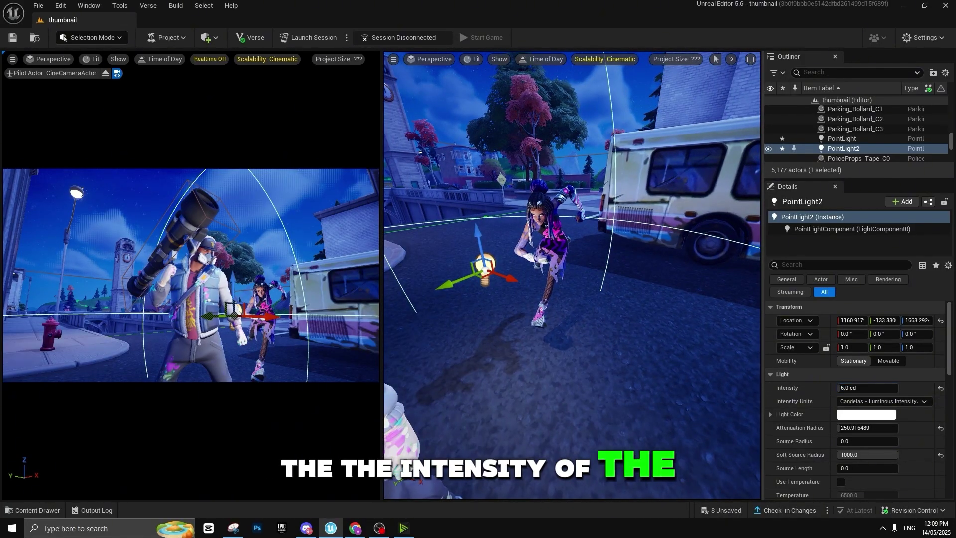
{"action": "key", "text": "w"}
{"action": "right_click_drag", "start_coordinate": [667, 343], "coordinate": [610, 342]}
{"action": "key", "text": "s"}
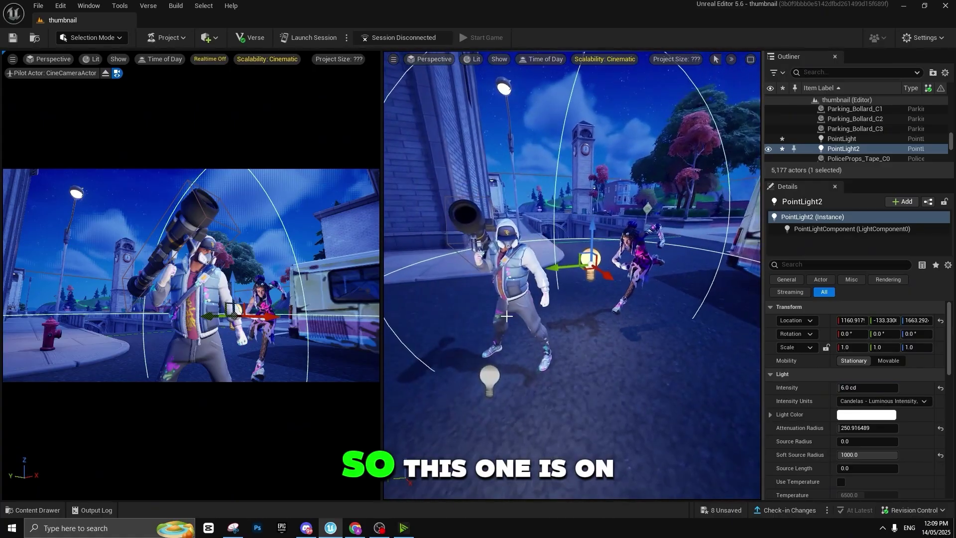
Set the intensity of the point light in front of the main character to 10 cd.
{"action": "left_click", "coordinate": [490, 375]}
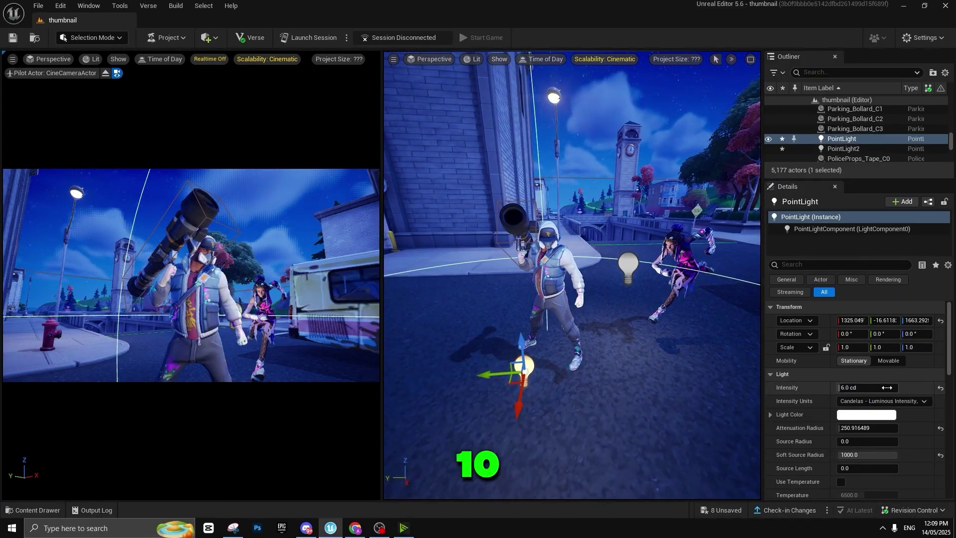
{"action": "type", "text": "1"}
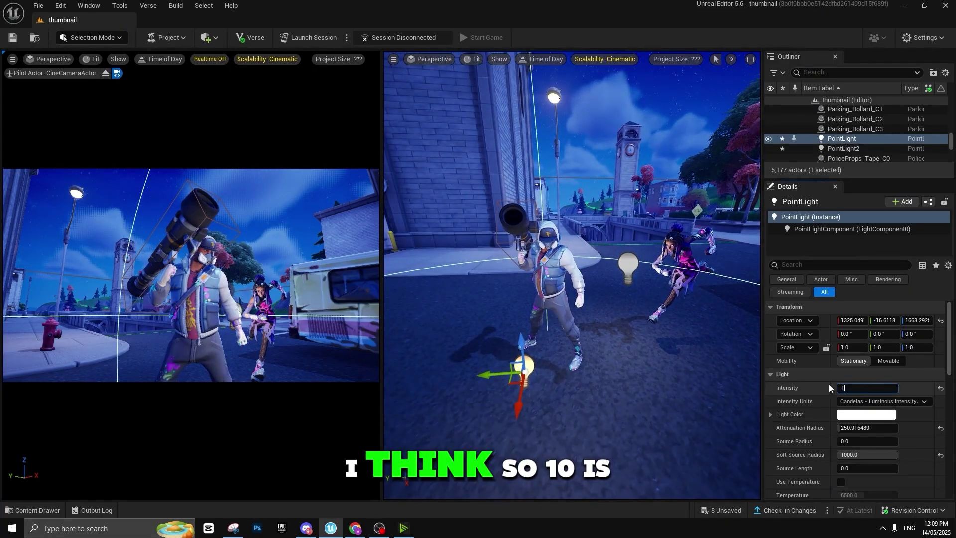
{"action": "type", "text": "0"}
{"action": "key", "text": "Return"}
Select the cine camera and bring up its focus settings.
{"action": "right_click_drag", "start_coordinate": [631, 337], "coordinate": [606, 285]}
{"action": "left_click", "coordinate": [430, 326]}
{"action": "scroll", "coordinate": [884, 381], "scroll_direction": "down", "scroll_amount": 5}
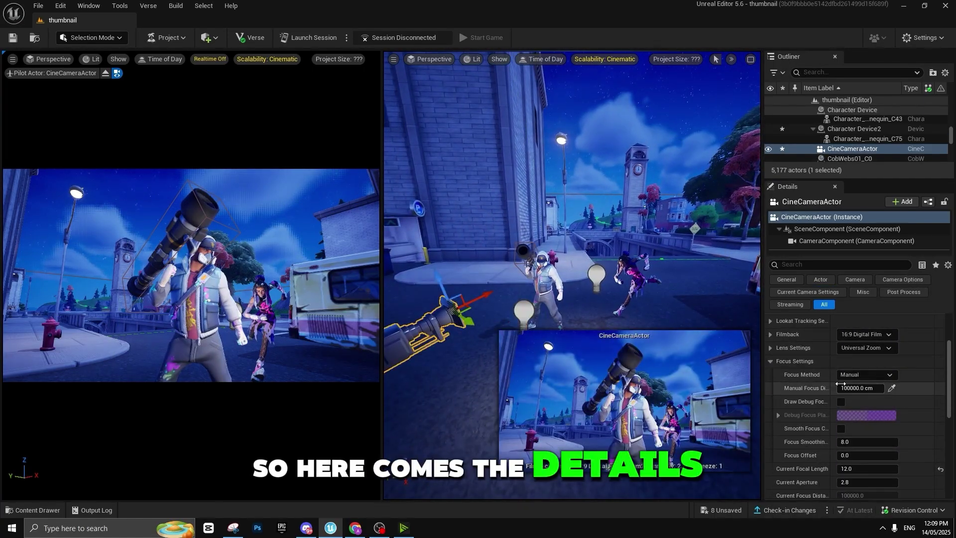